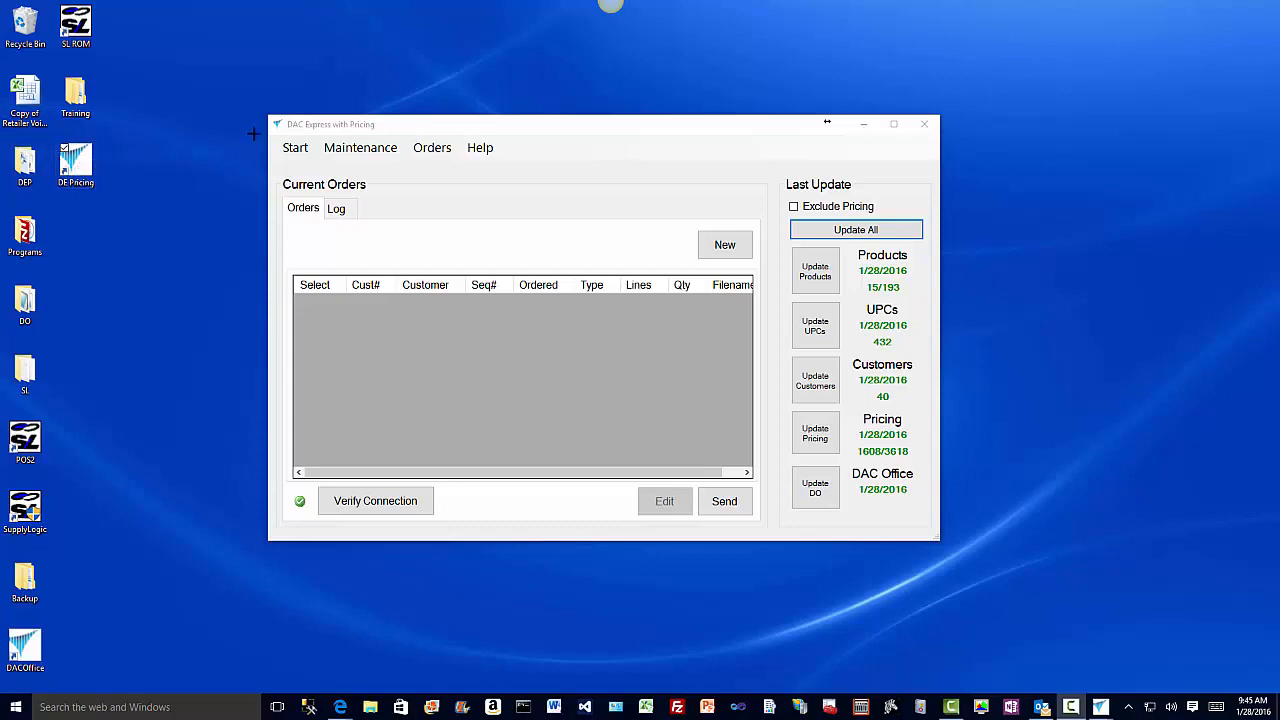
- Close DAC Express with Pricing, relaunch it from the desktop and reposition its window toward the middle of the screen
drag(531, 129, 494, 109)
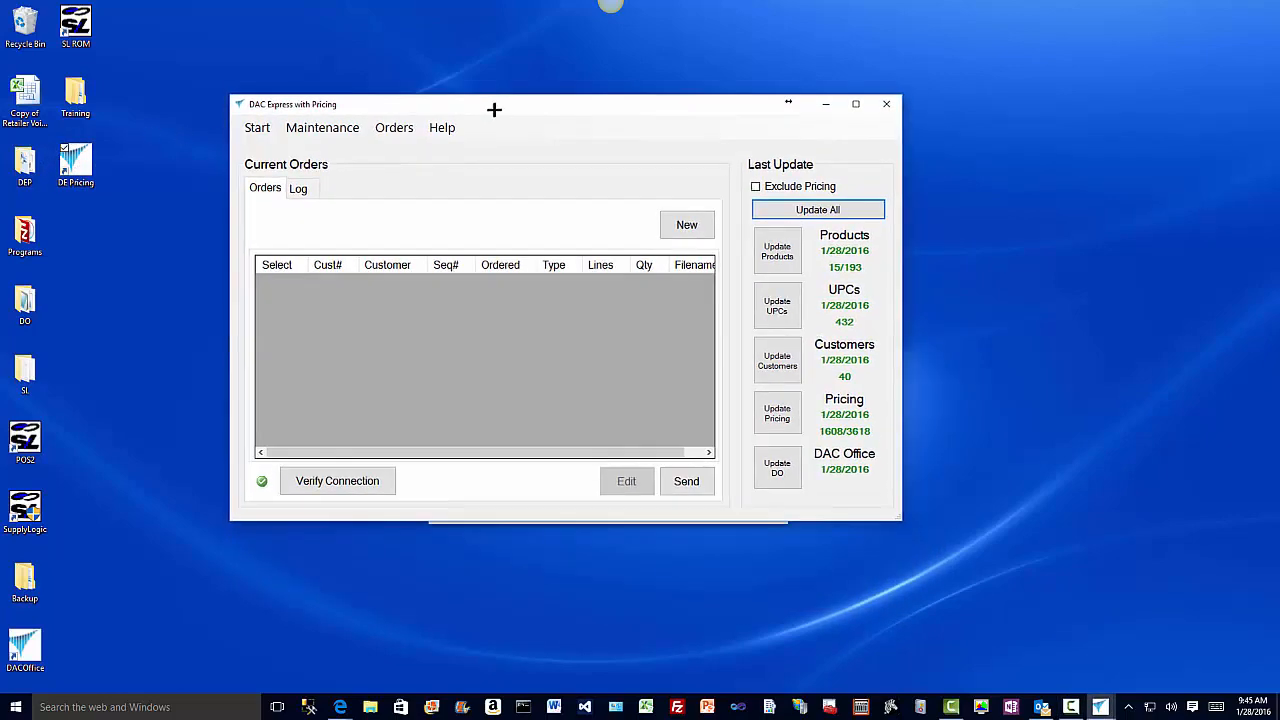
click(887, 103)
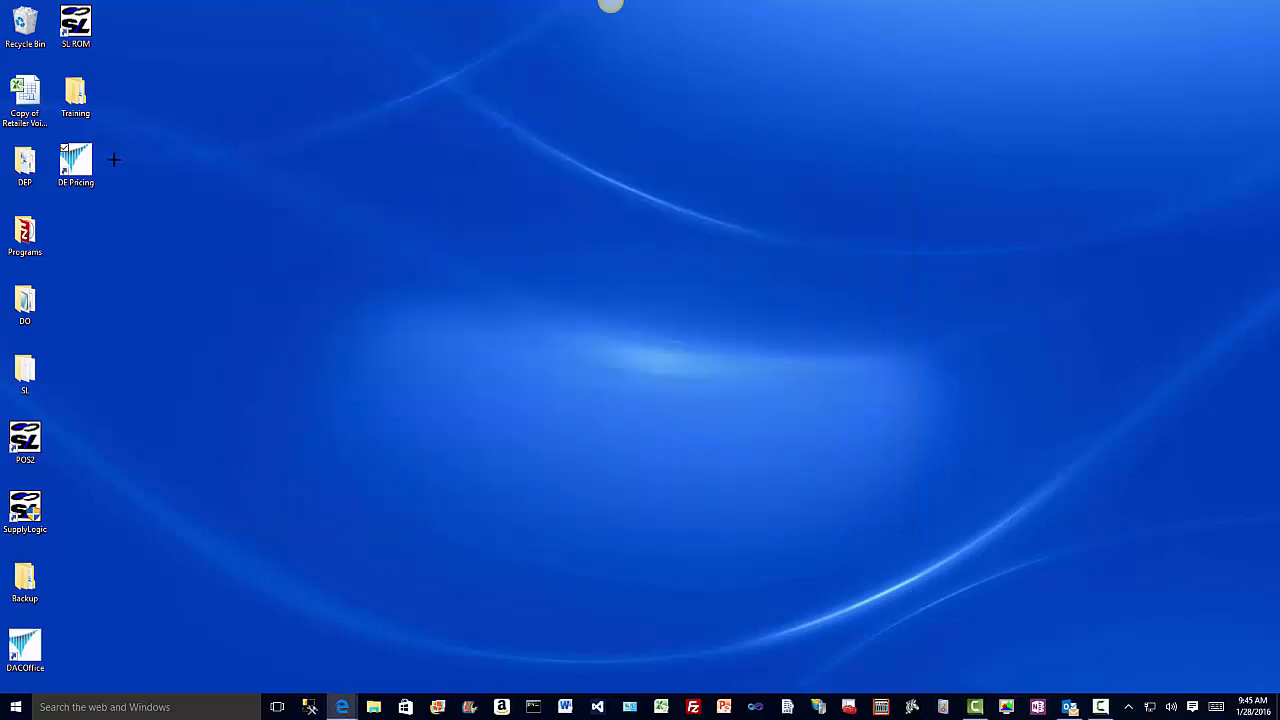
double_click(75, 163)
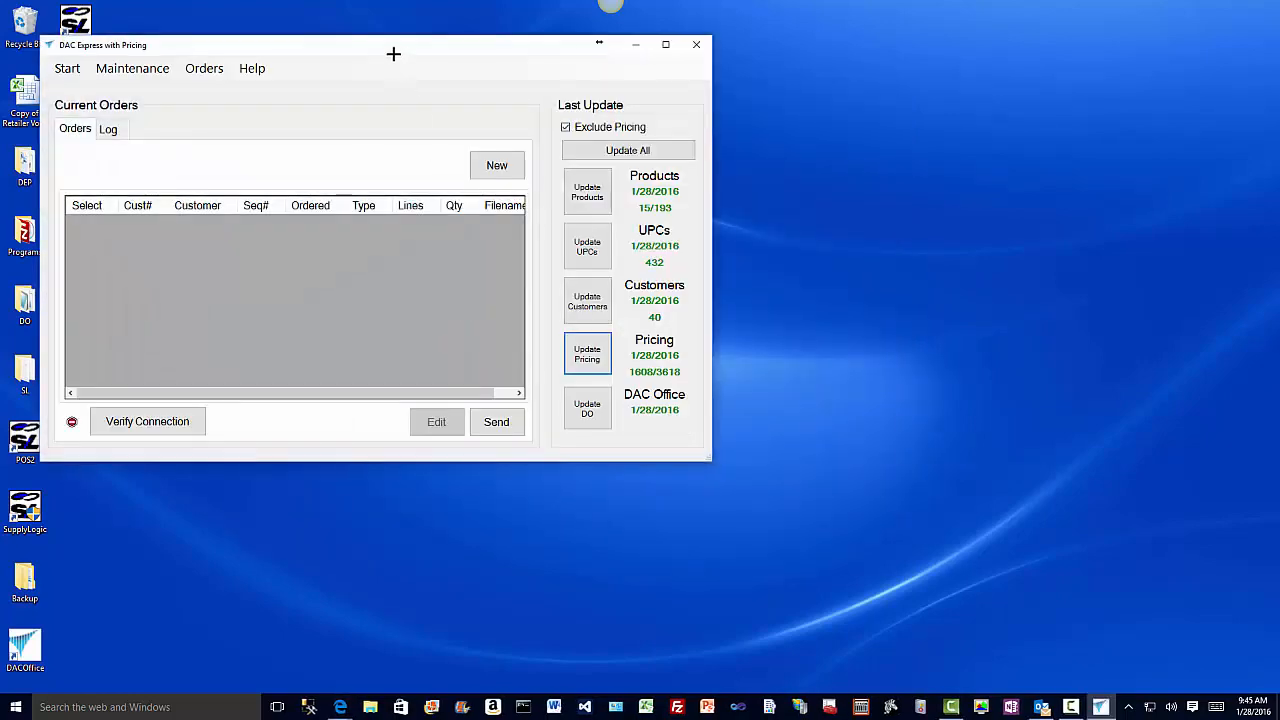
drag(394, 50, 610, 126)
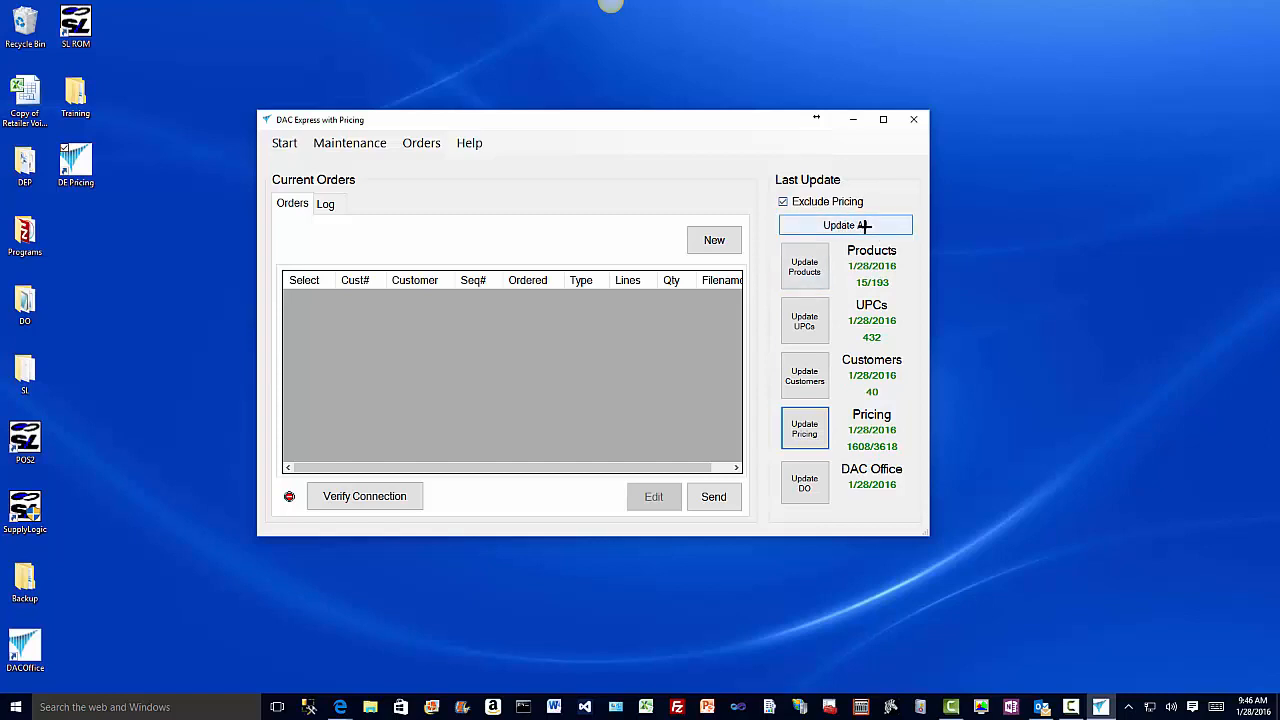
click(783, 202)
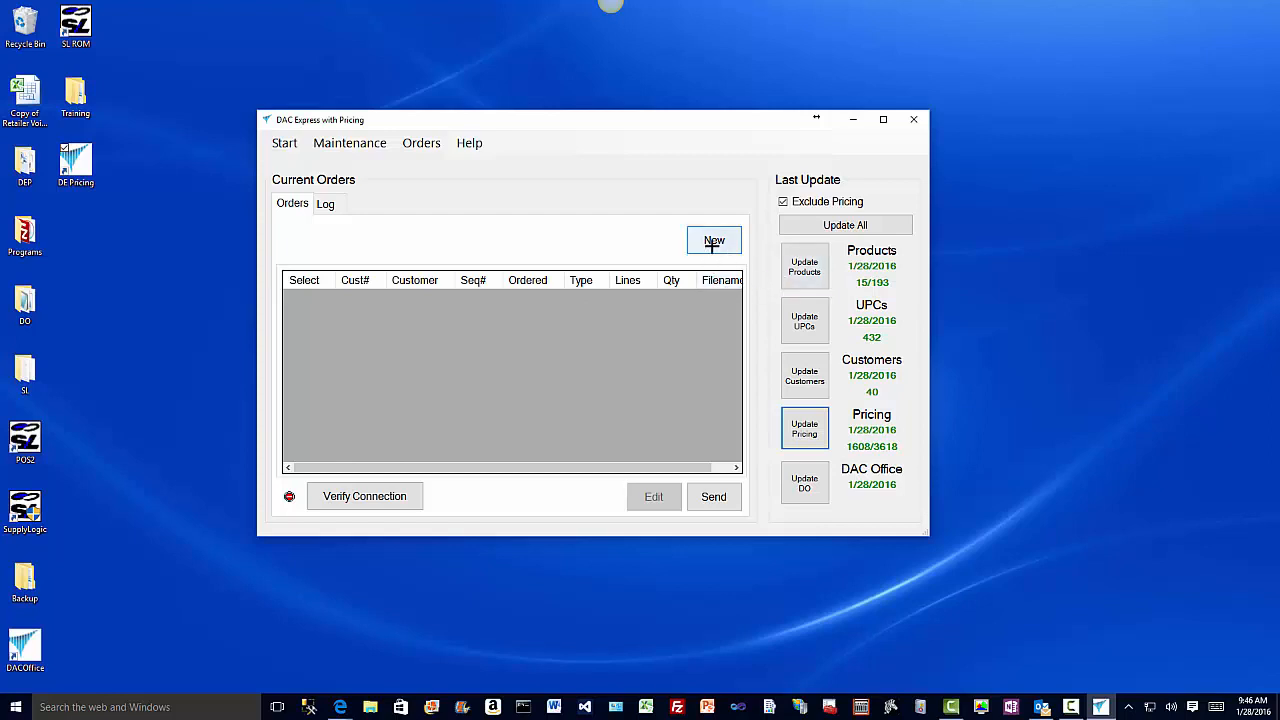
- Start a new order for the customer L & M GROCERY and add item 100003 to it
click(711, 238)
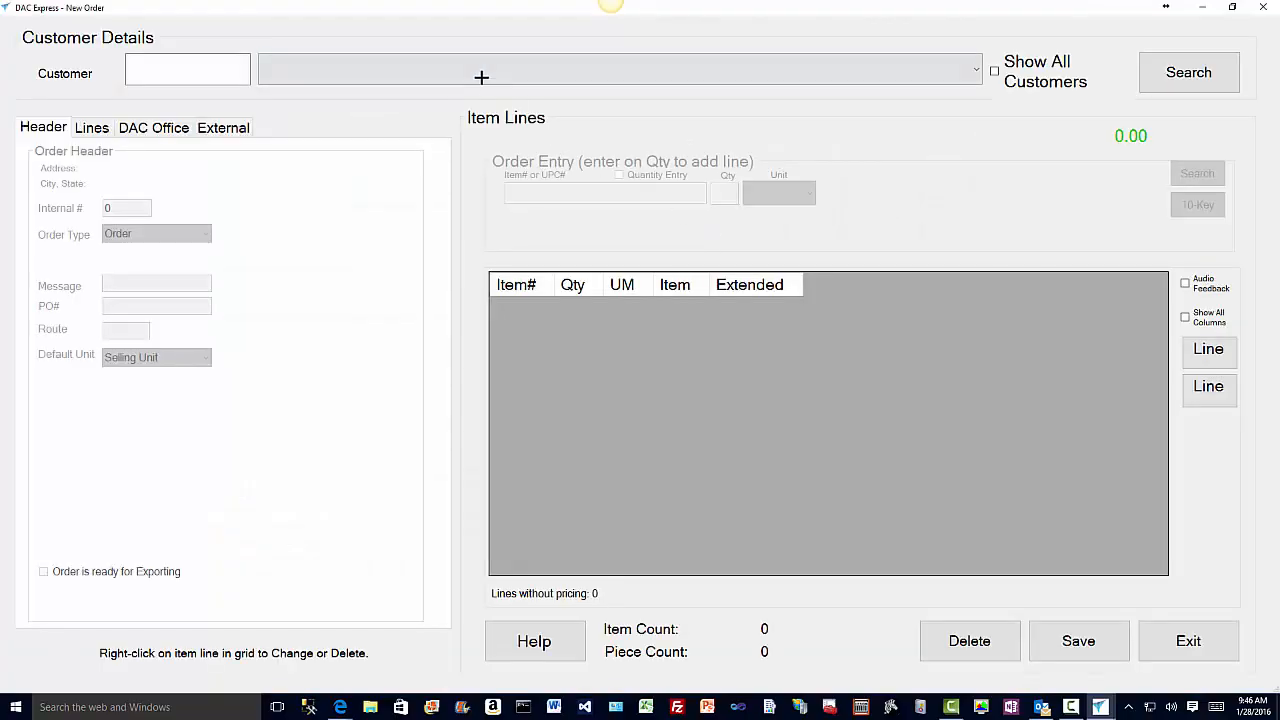
click(481, 77)
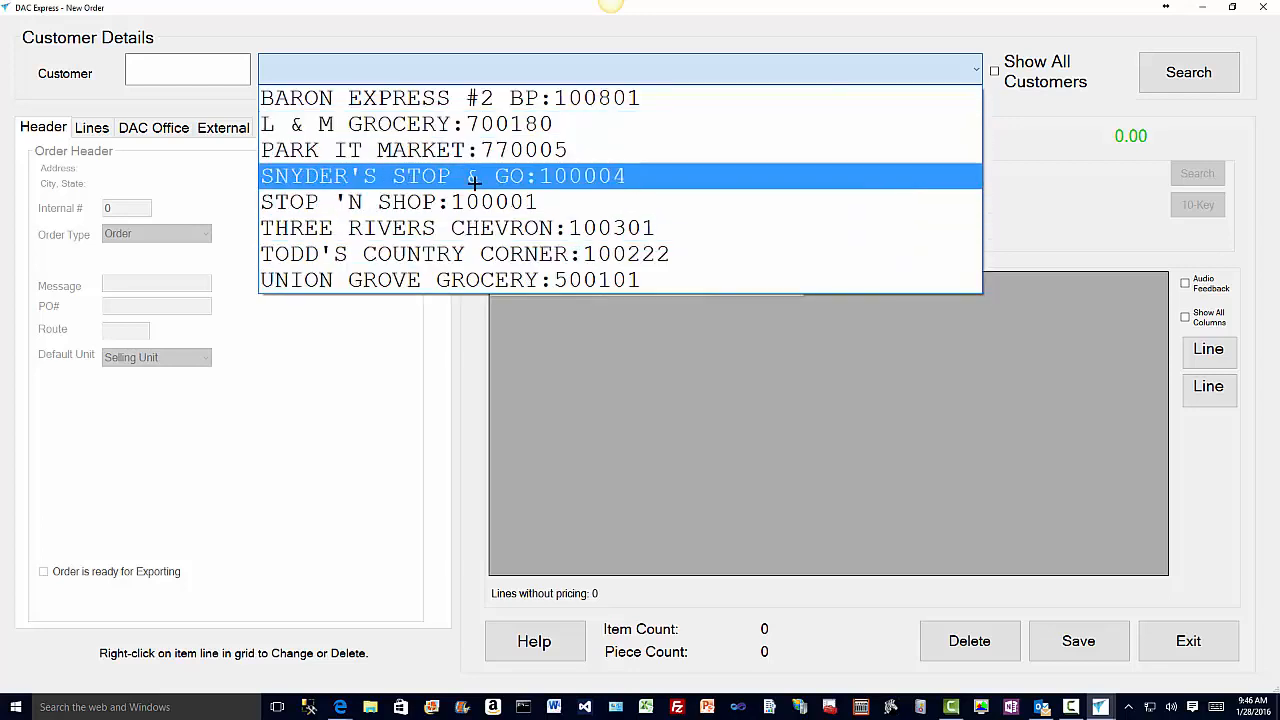
click(496, 123)
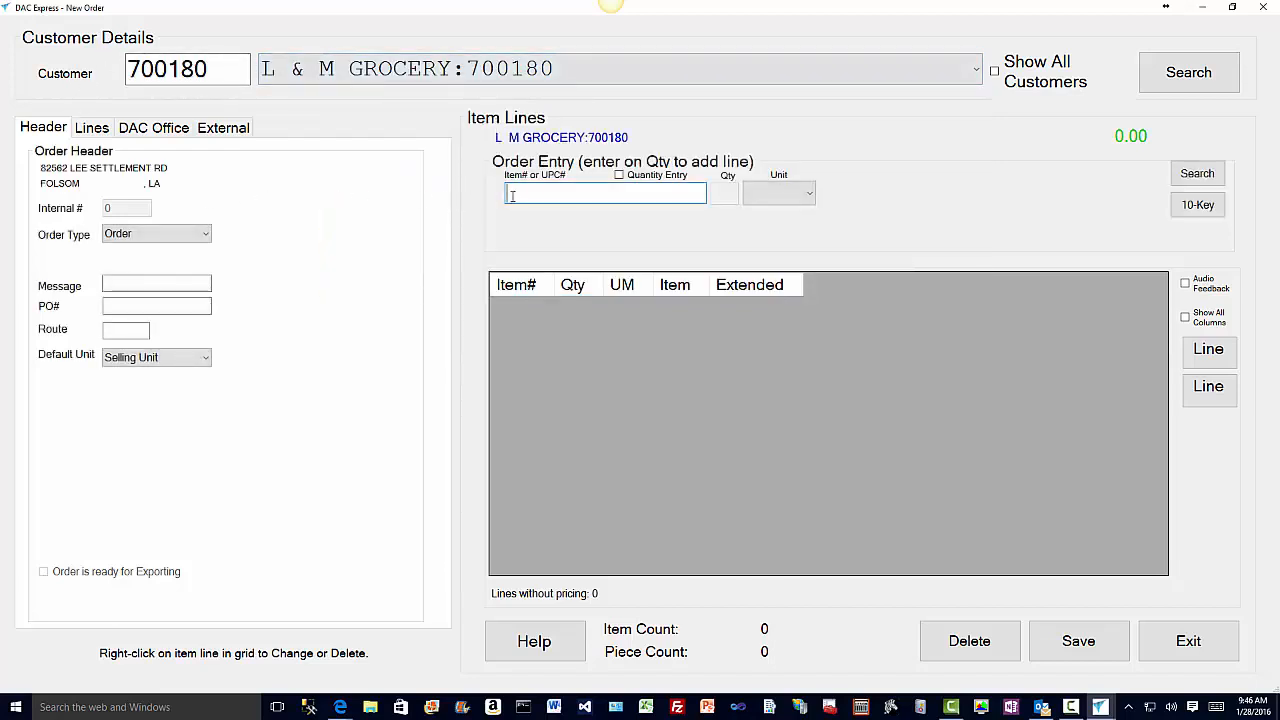
text(100003)
key(Return)
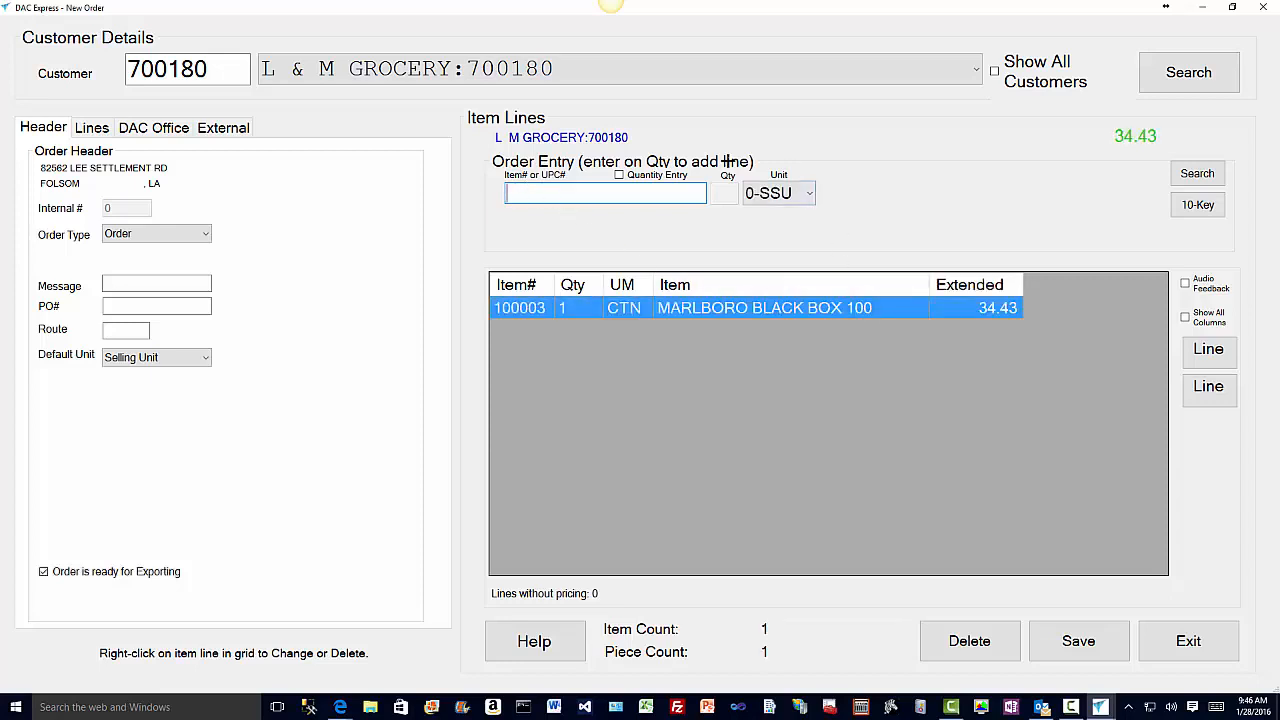
- Turn on Quantity Entry and add item 100002 to the order with a quantity of 3
click(620, 175)
key(Return)
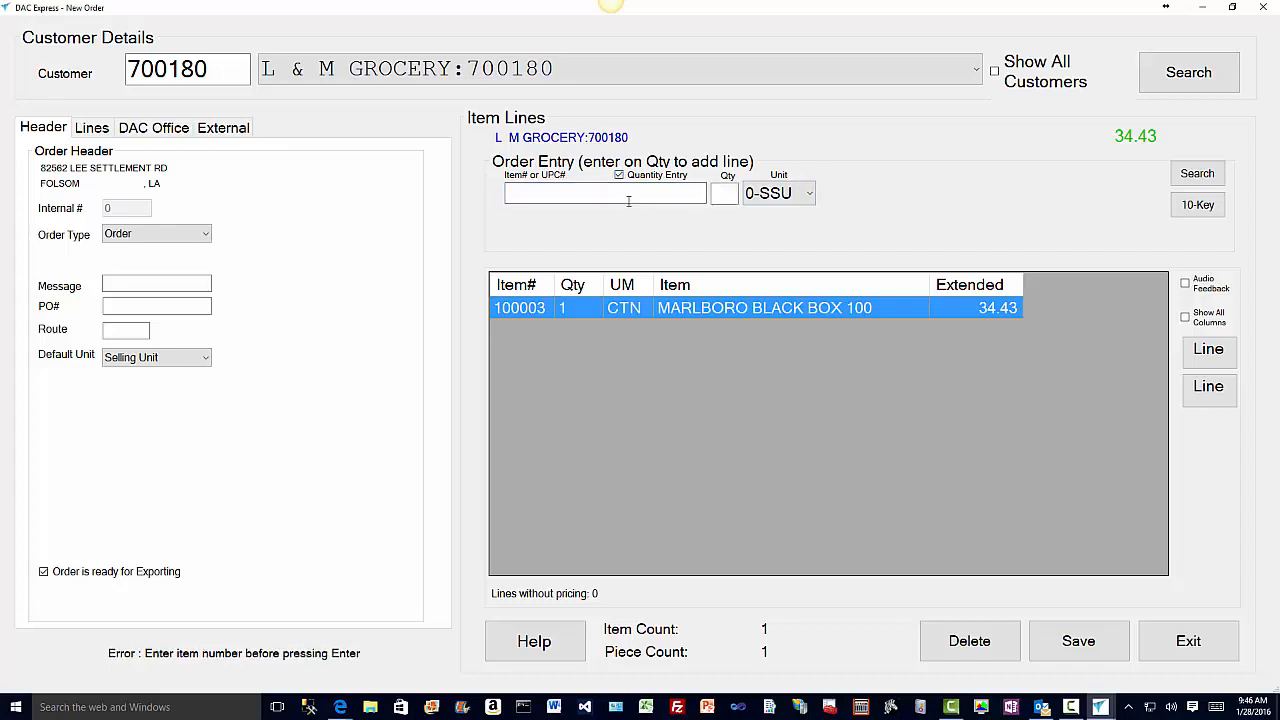
text(100002)
key(Return)
text(3)
key(Return)
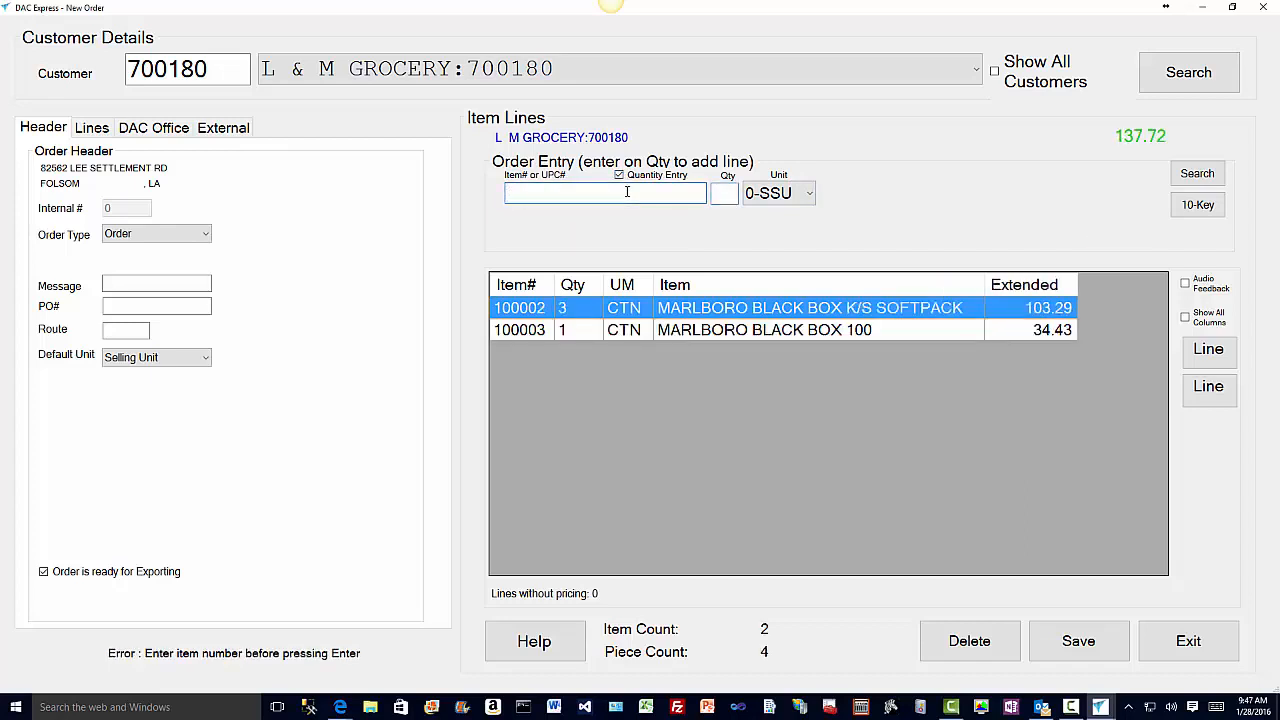
- Turn on Audio Feedback and add item 100005 to the order with a quantity of 3
click(1185, 283)
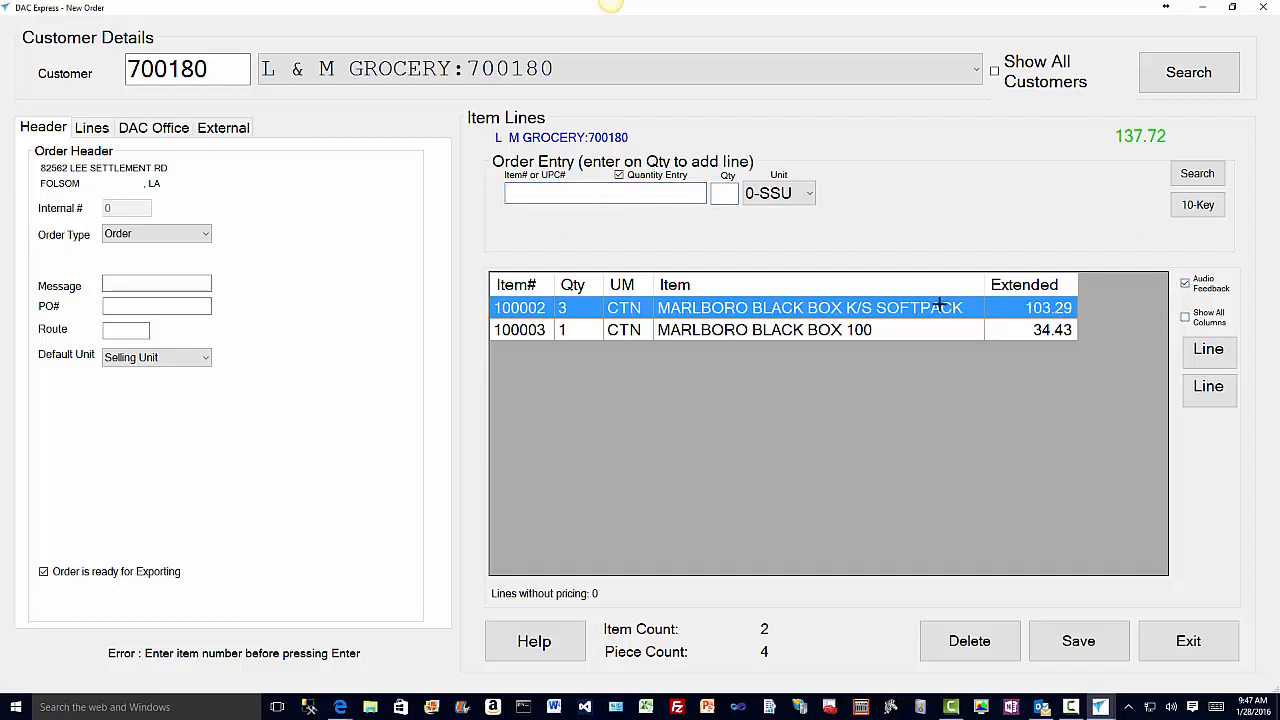
click(544, 193)
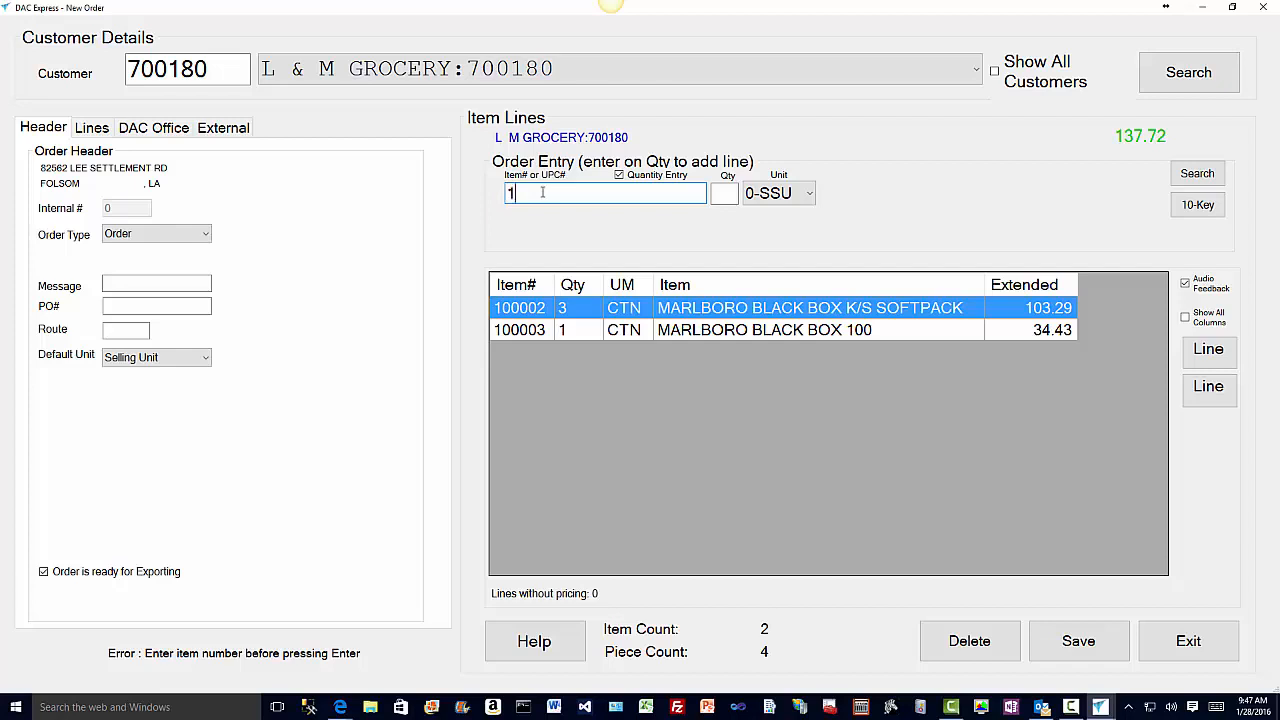
text(0005)
key(Return)
text(3)
key(Return)
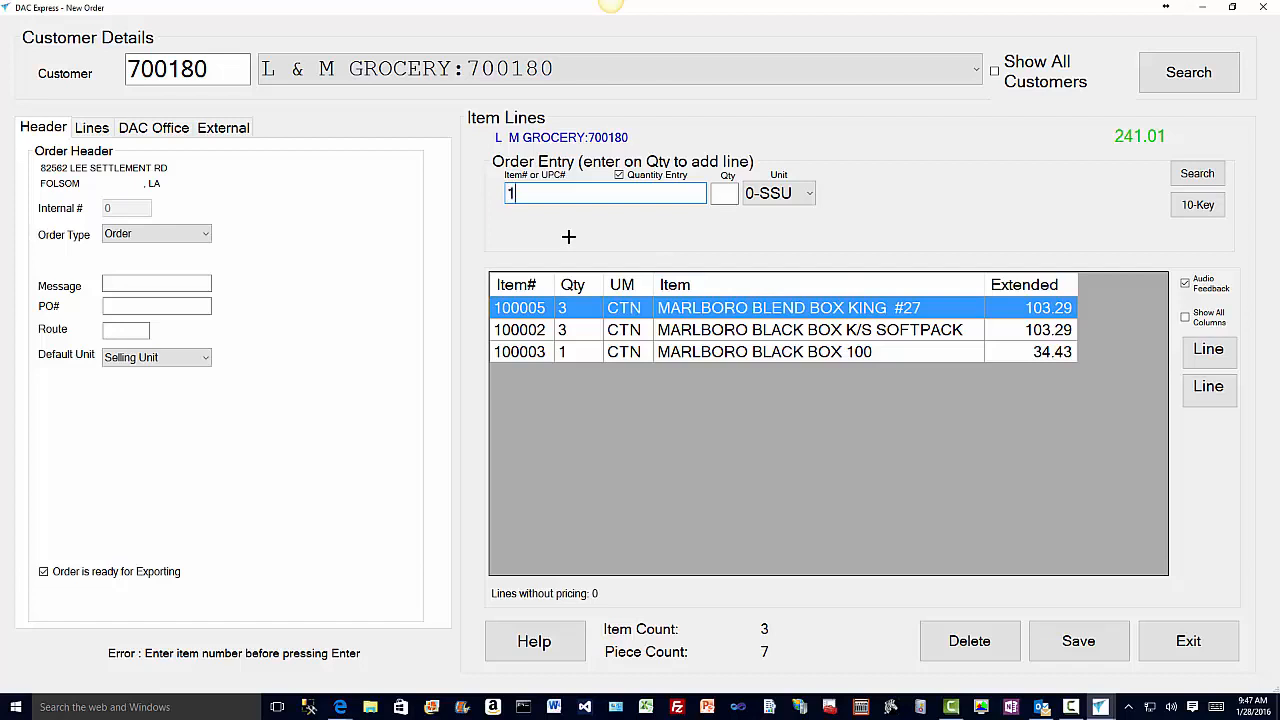
- Enter item 100002 again with a quantity of 3 and accept adding it to the existing line's quantity
text(100002)
key(Return)
text(3)
key(Return)
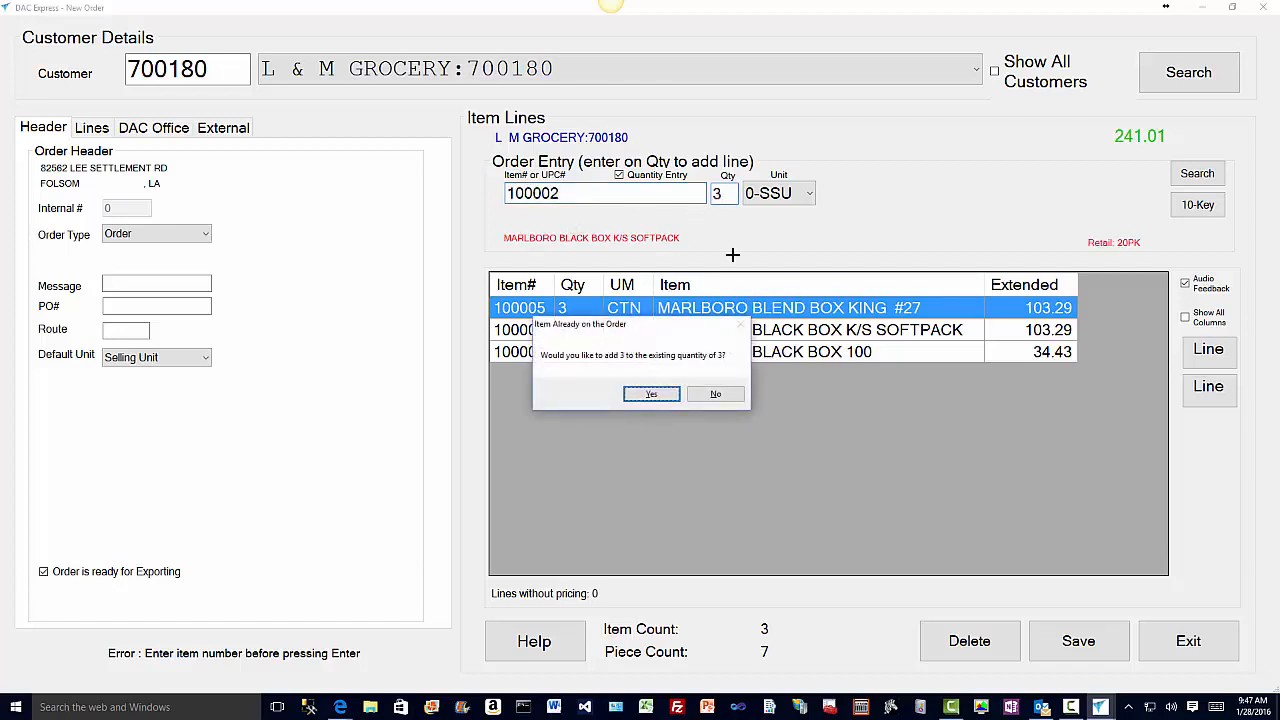
click(668, 397)
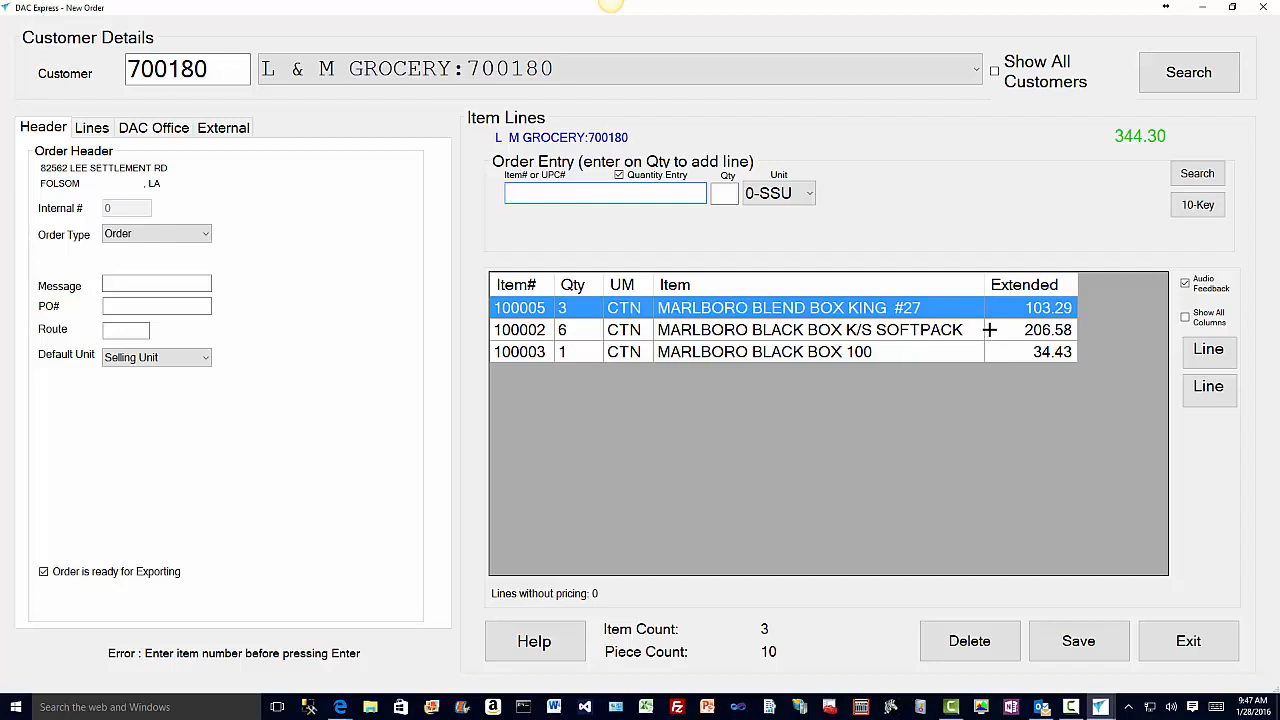
- Delete the order line for item 100002, MARLBORO BLACK BOX K/S SOFTPACK
click(918, 336)
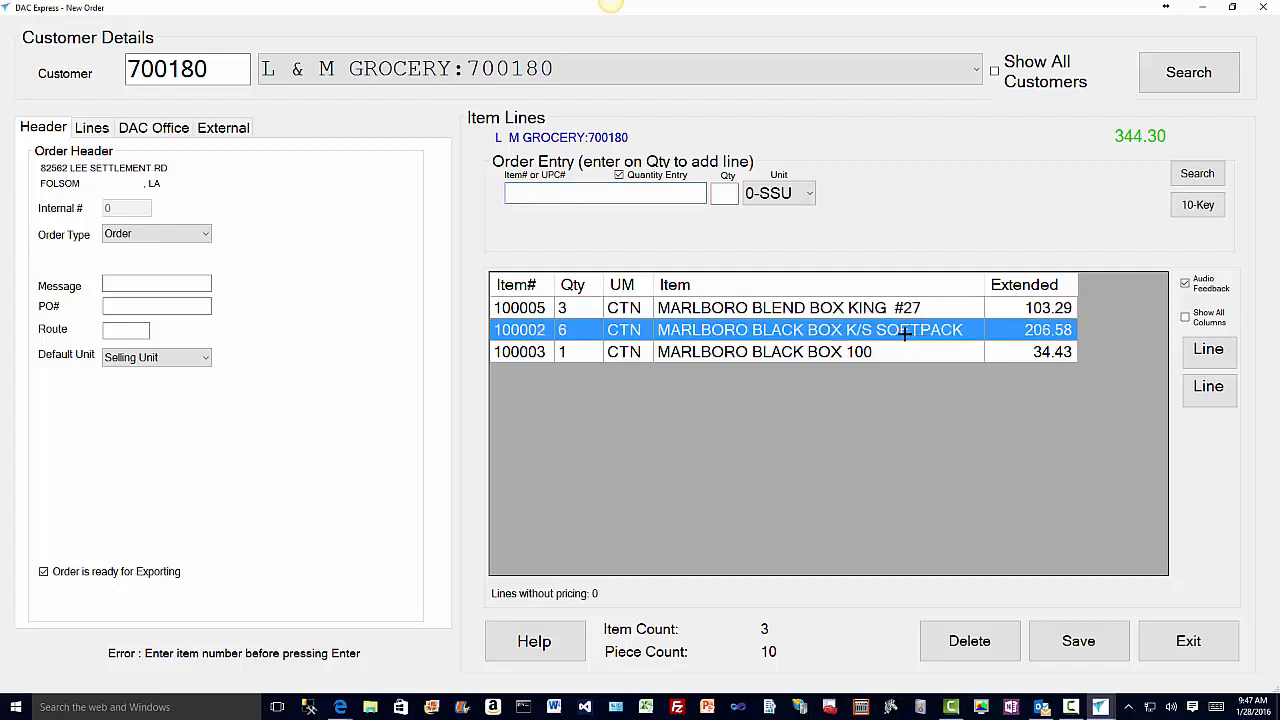
click(1207, 390)
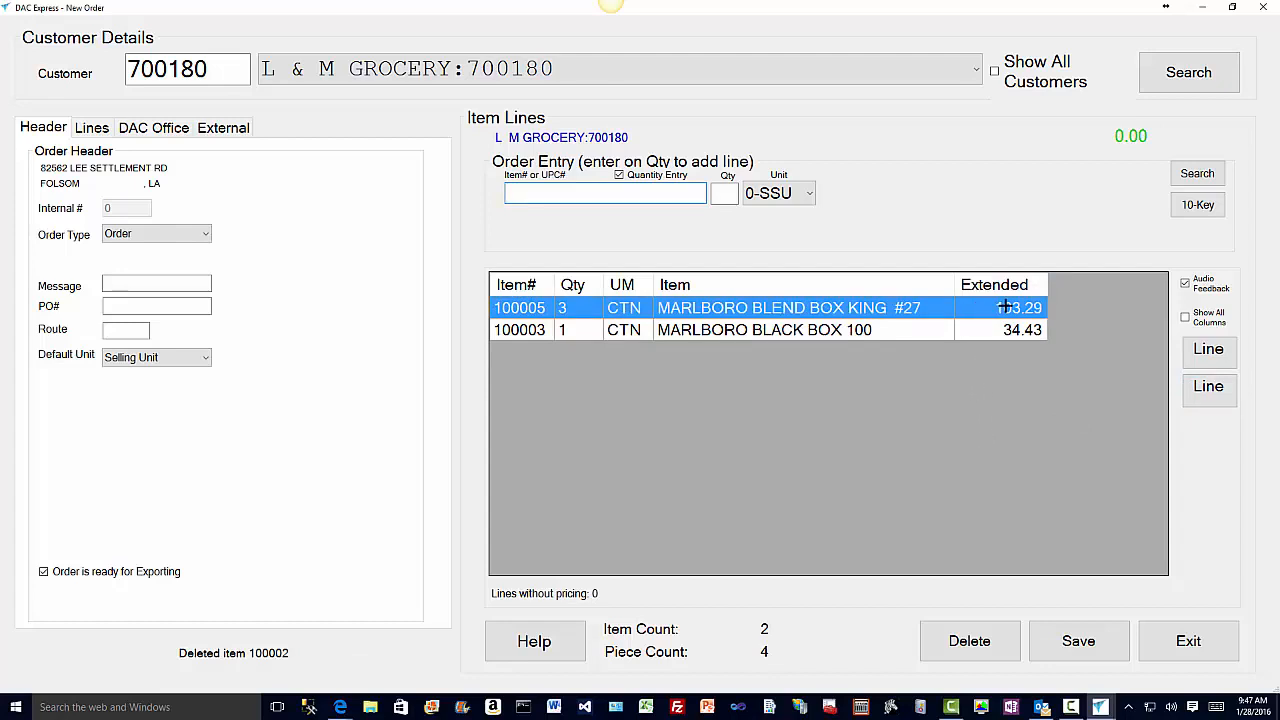
key(Return)
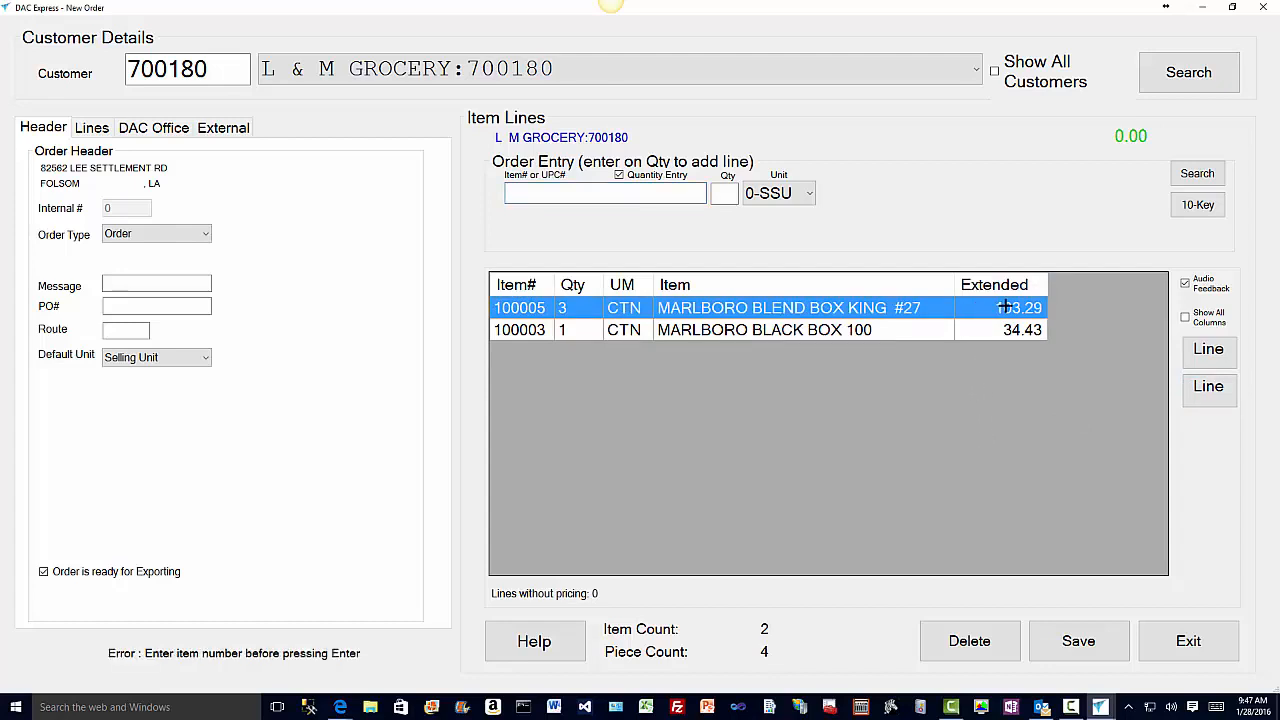
- Change the order line quantities to 5 for item 100005 and 6 for item 100003
double_click(561, 308)
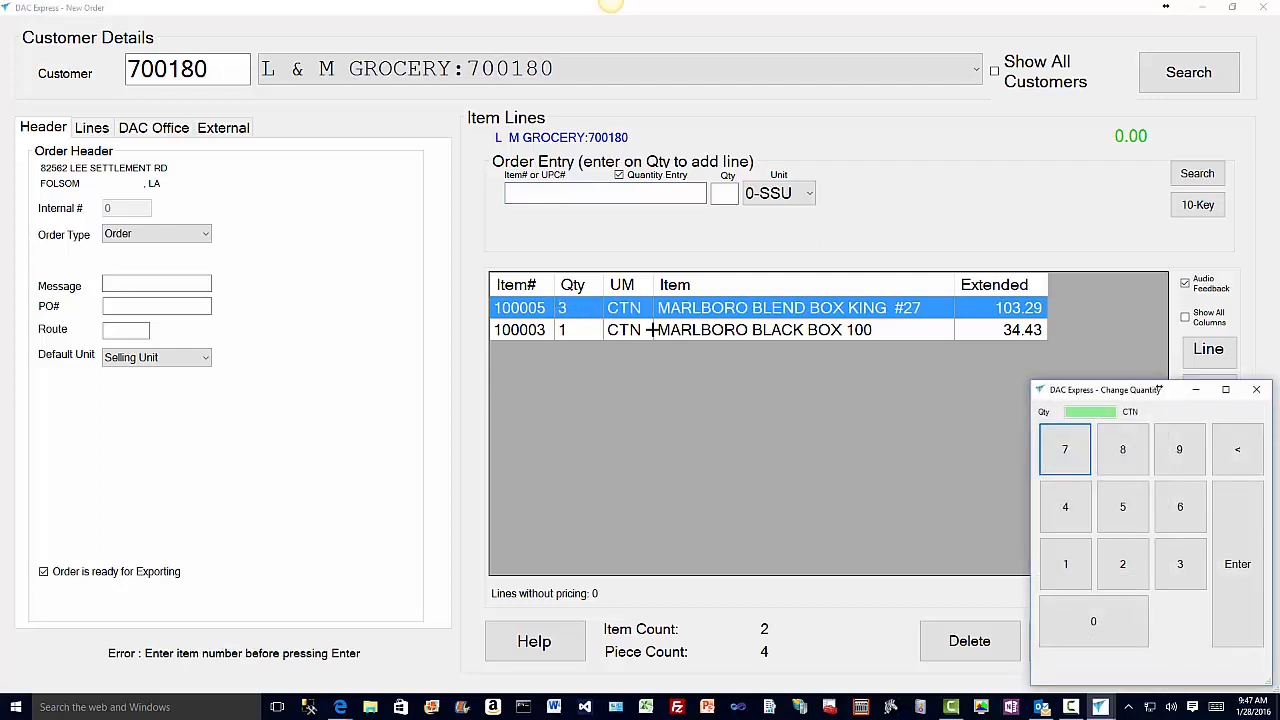
click(1123, 505)
click(1228, 525)
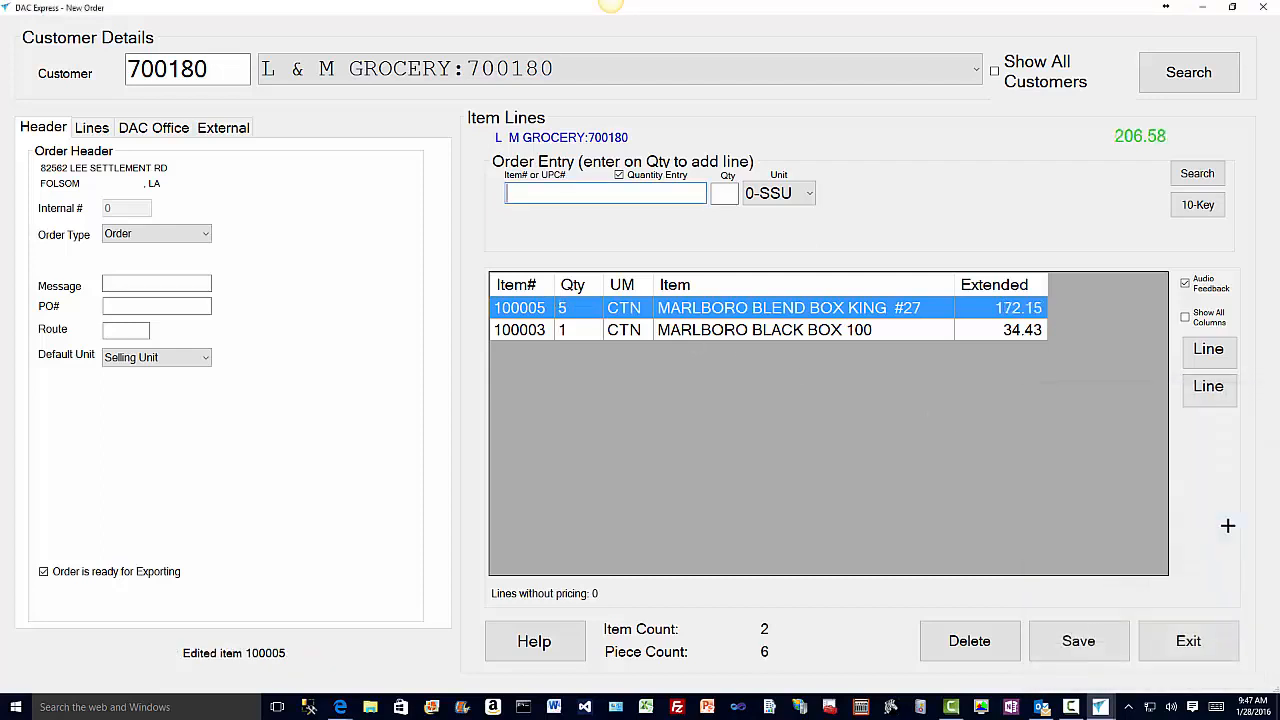
click(563, 330)
double_click(563, 330)
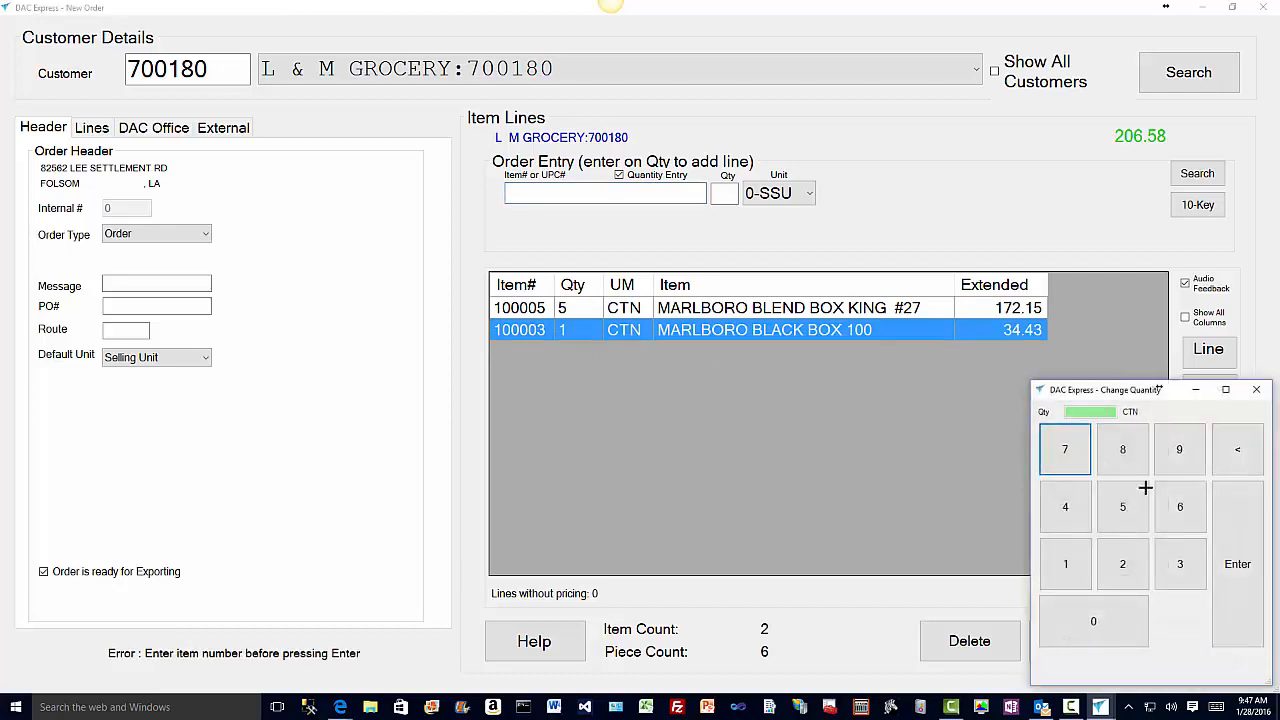
click(1182, 510)
click(1210, 525)
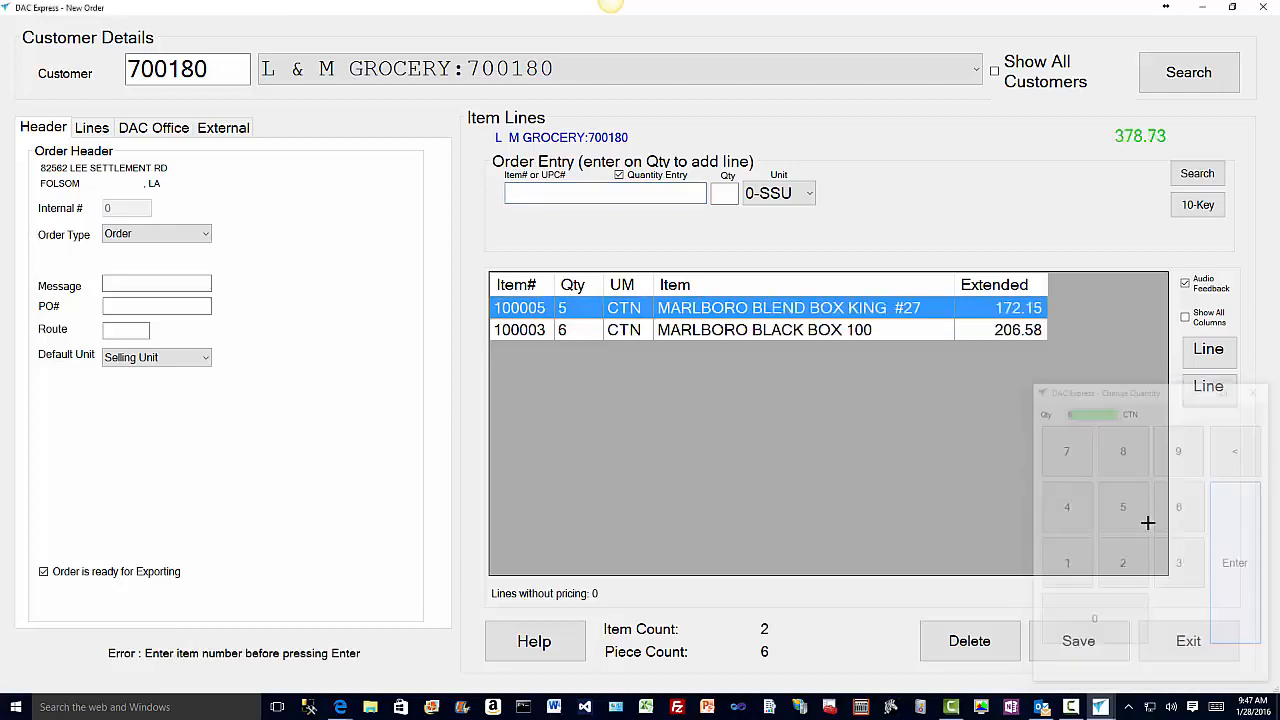
- Open the order line details of item 100003 to examine the edit options, and leave without saving
double_click(628, 332)
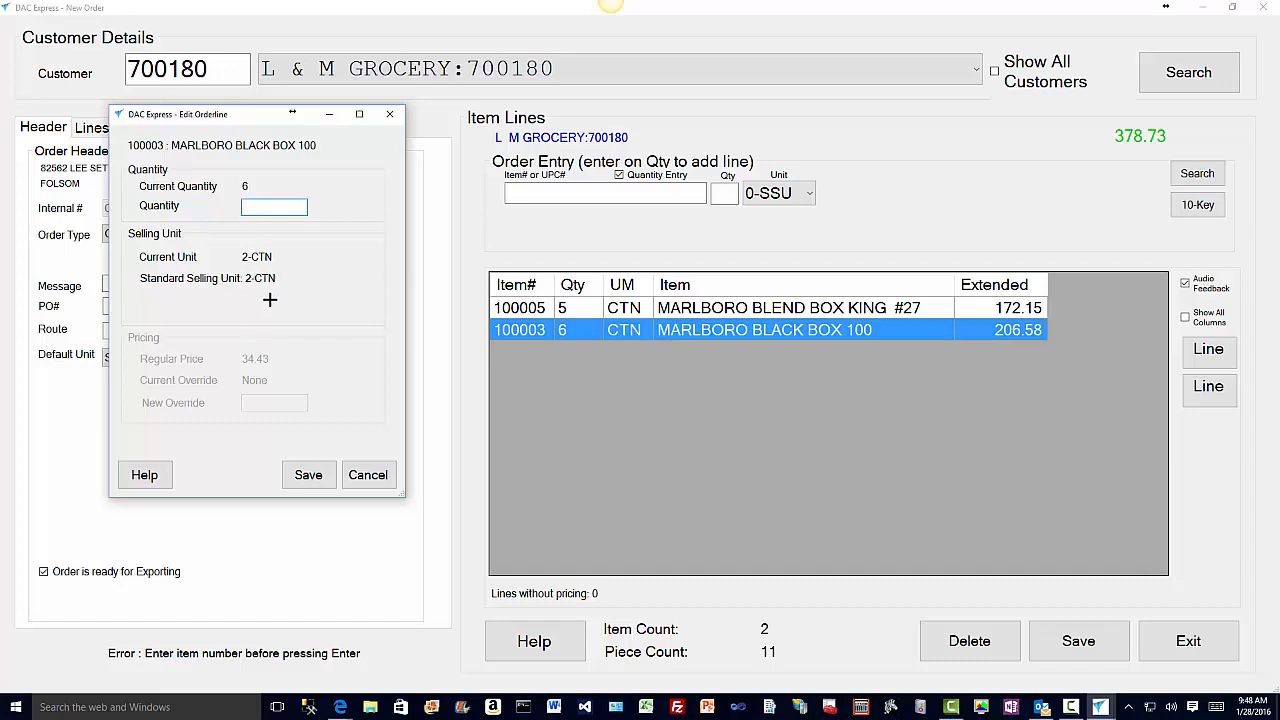
click(362, 474)
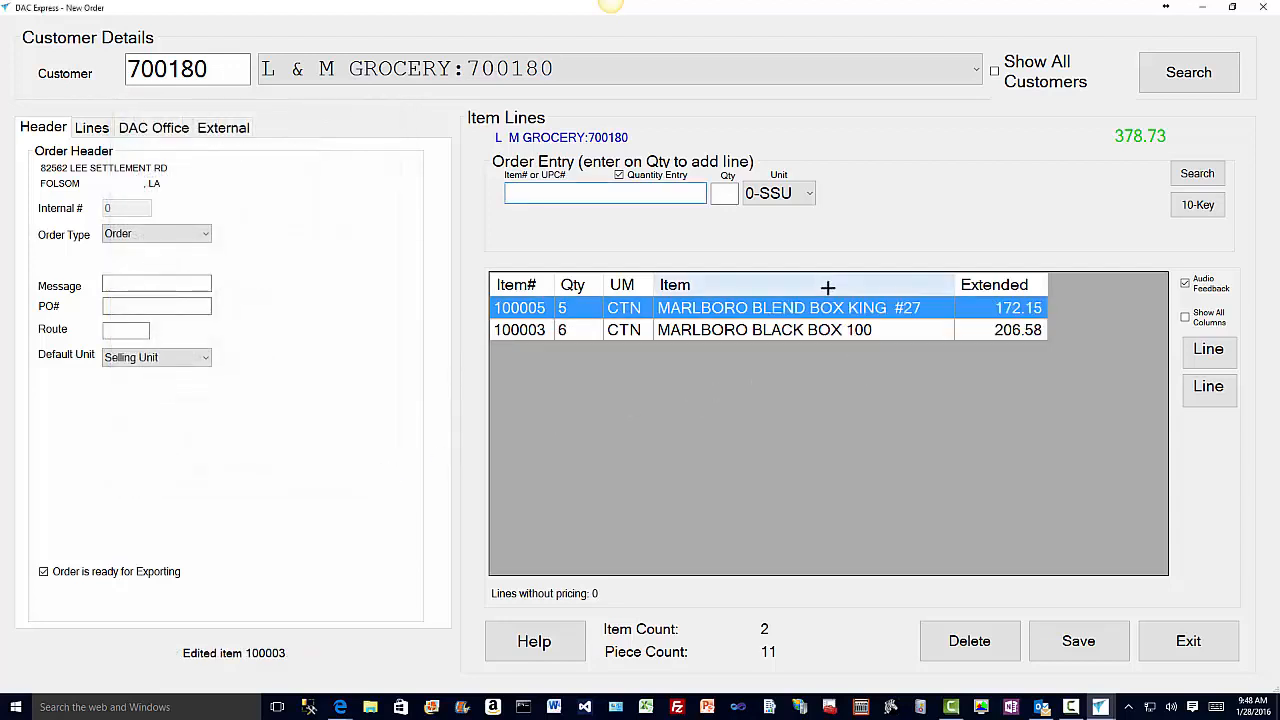
- Add item 100008 with a quantity of 6 using the on-screen 10-Key pad, and close the pad
click(1199, 206)
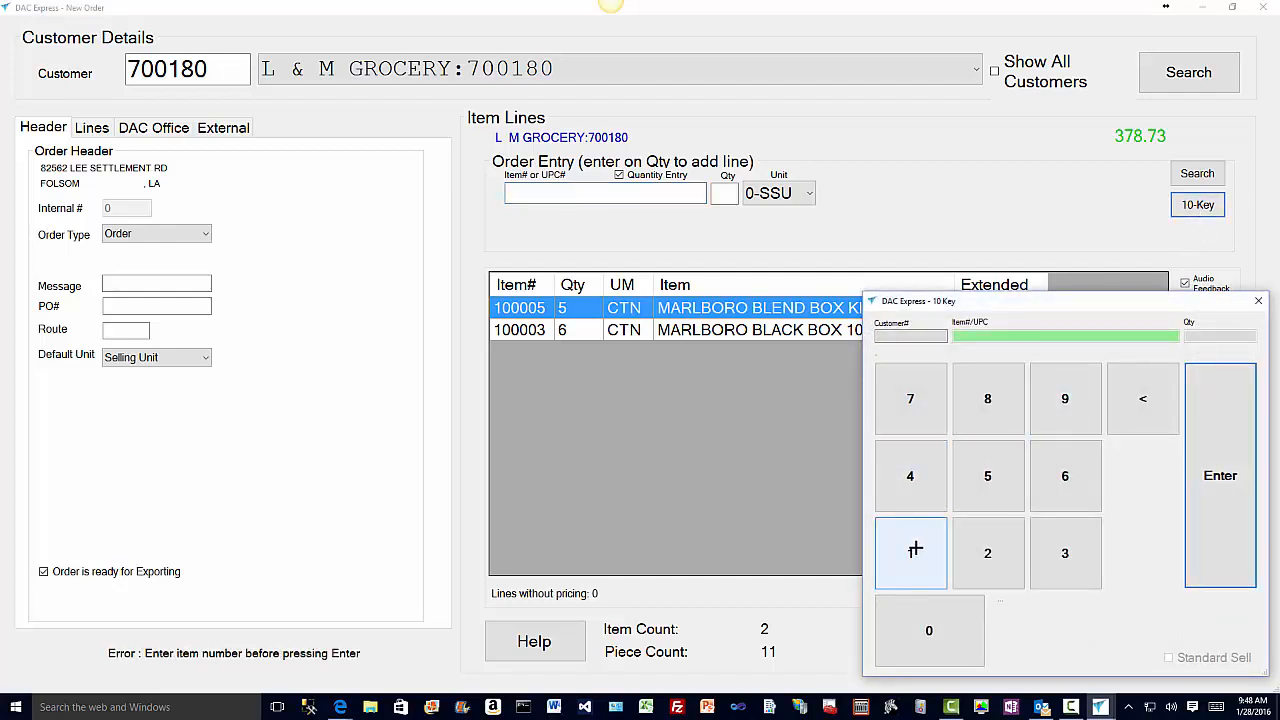
click(915, 548)
click(929, 620)
click(932, 624)
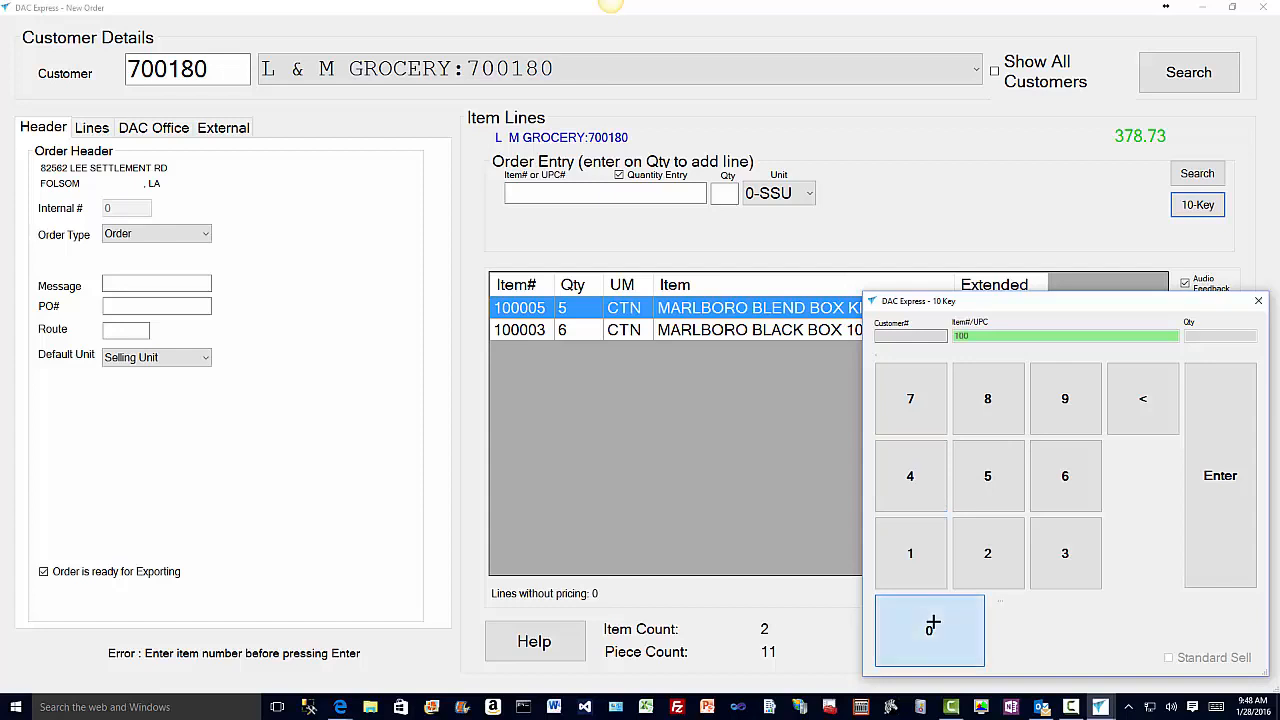
click(932, 624)
click(932, 624)
click(985, 401)
click(1210, 480)
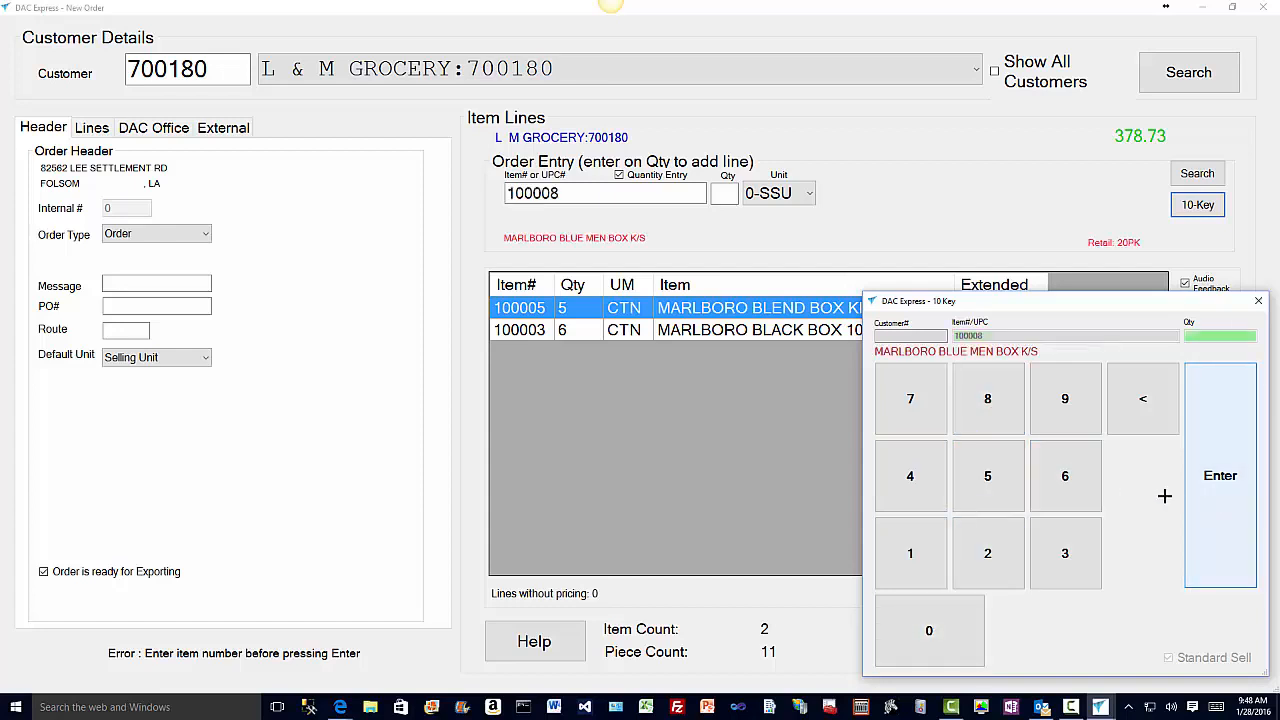
click(1222, 522)
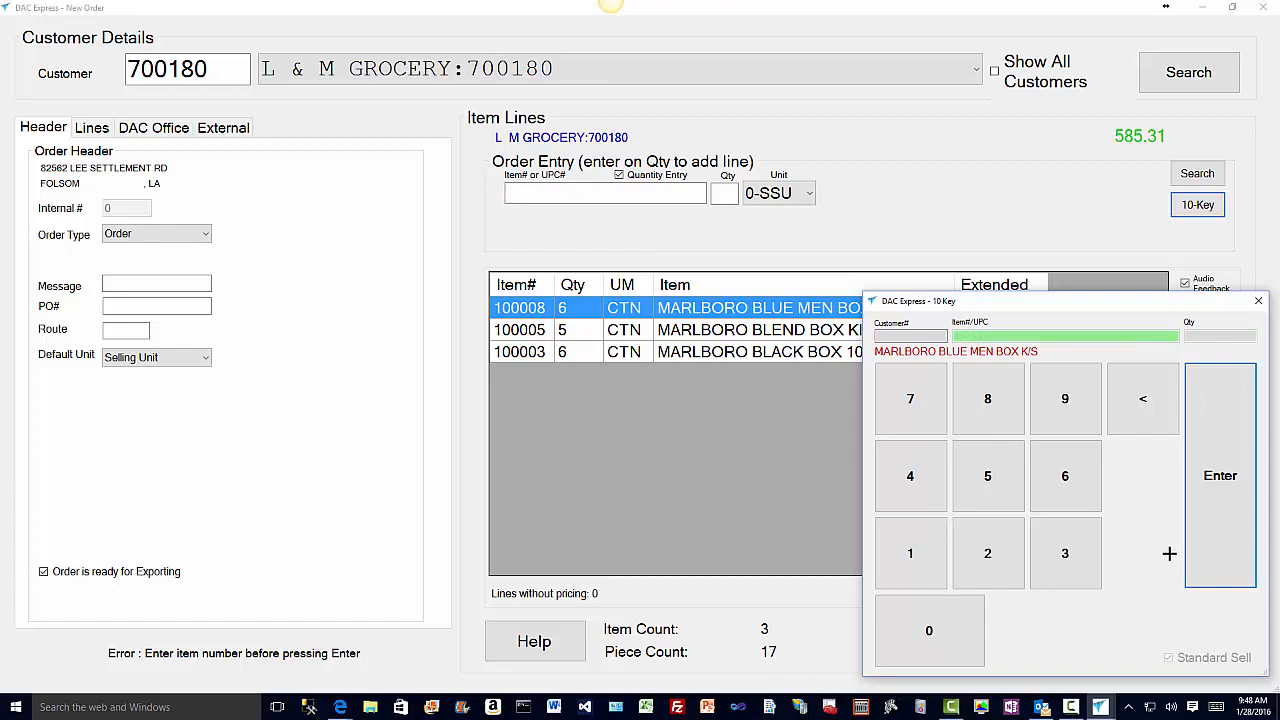
click(1258, 301)
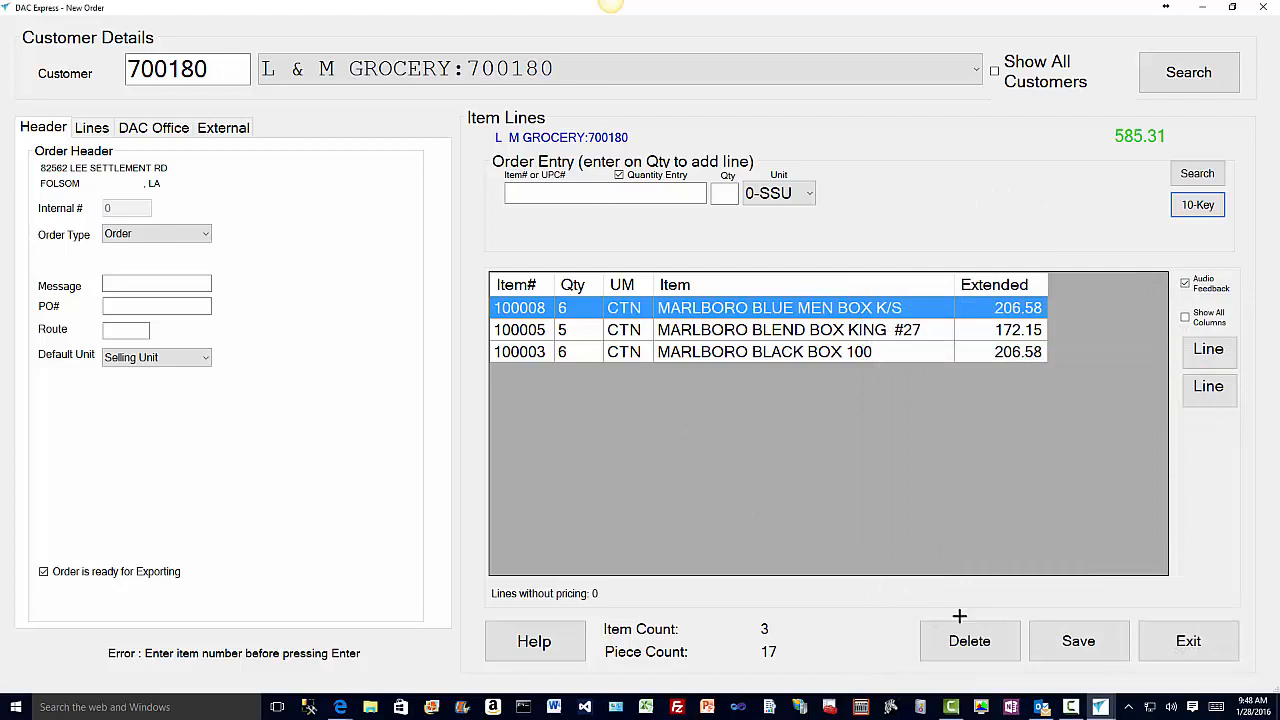
- Filter the product lines by category 02-TOBACCO and open the Product Search for it
click(91, 128)
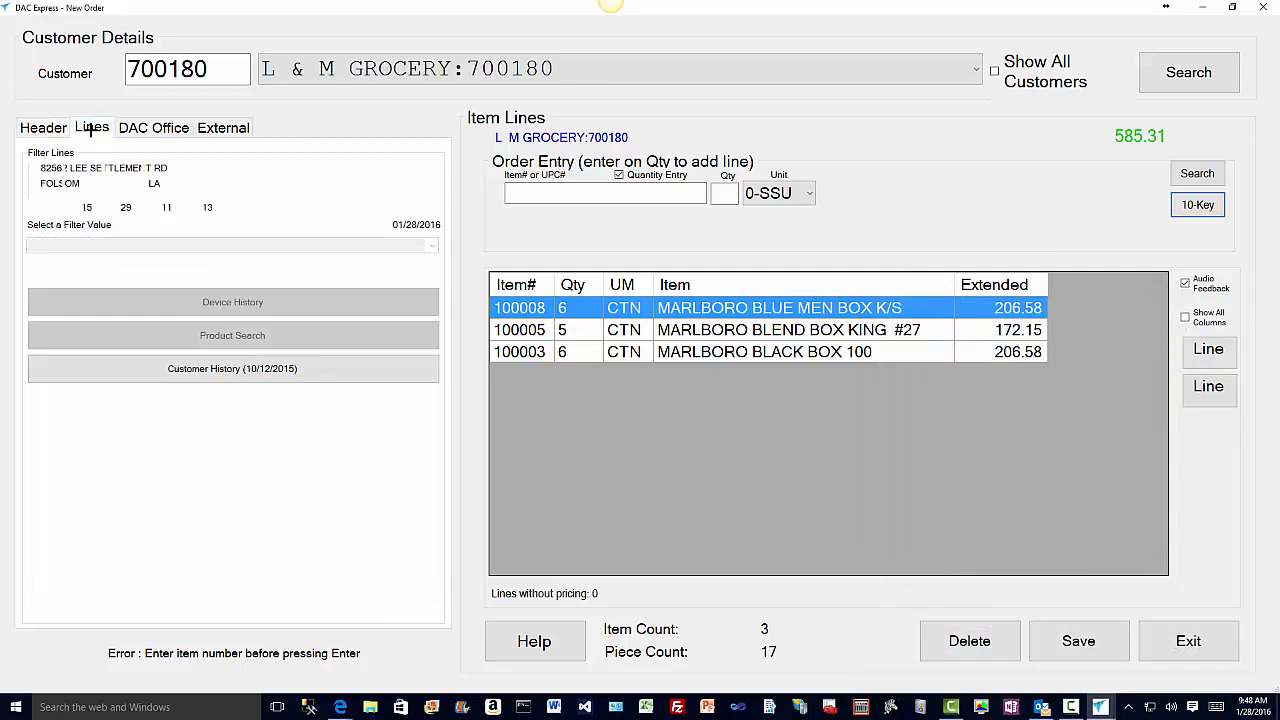
click(85, 181)
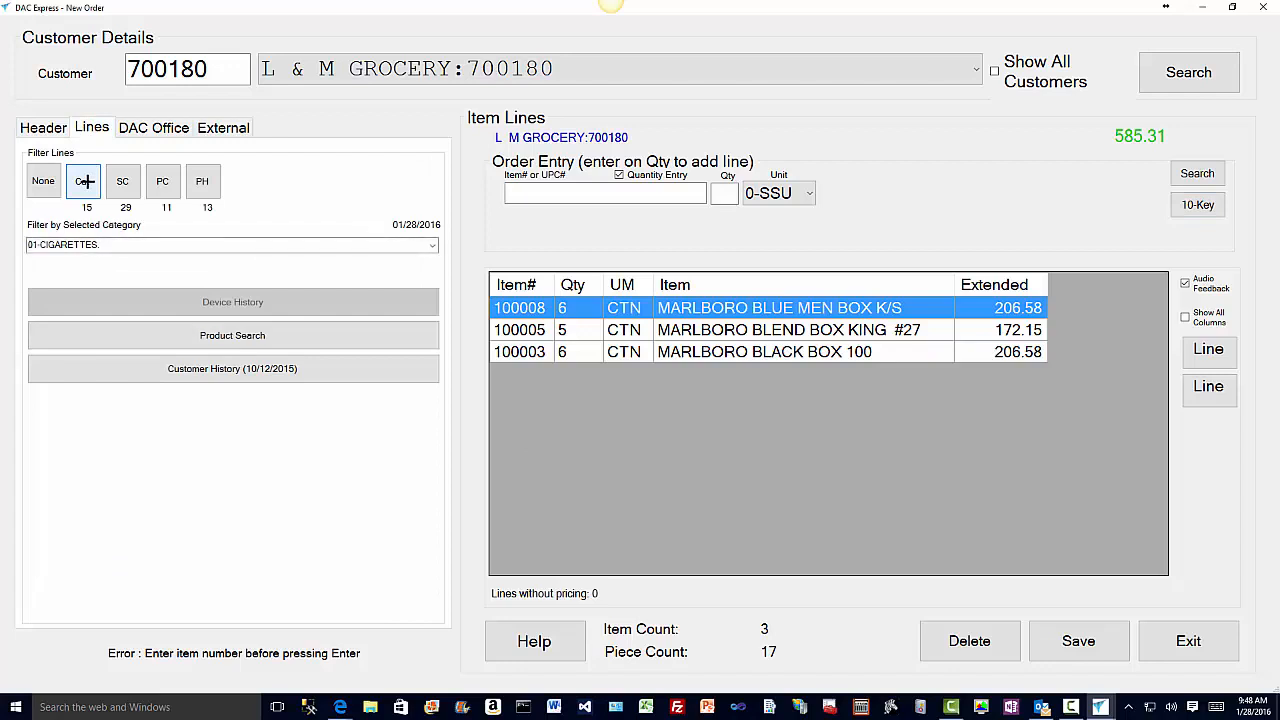
click(427, 248)
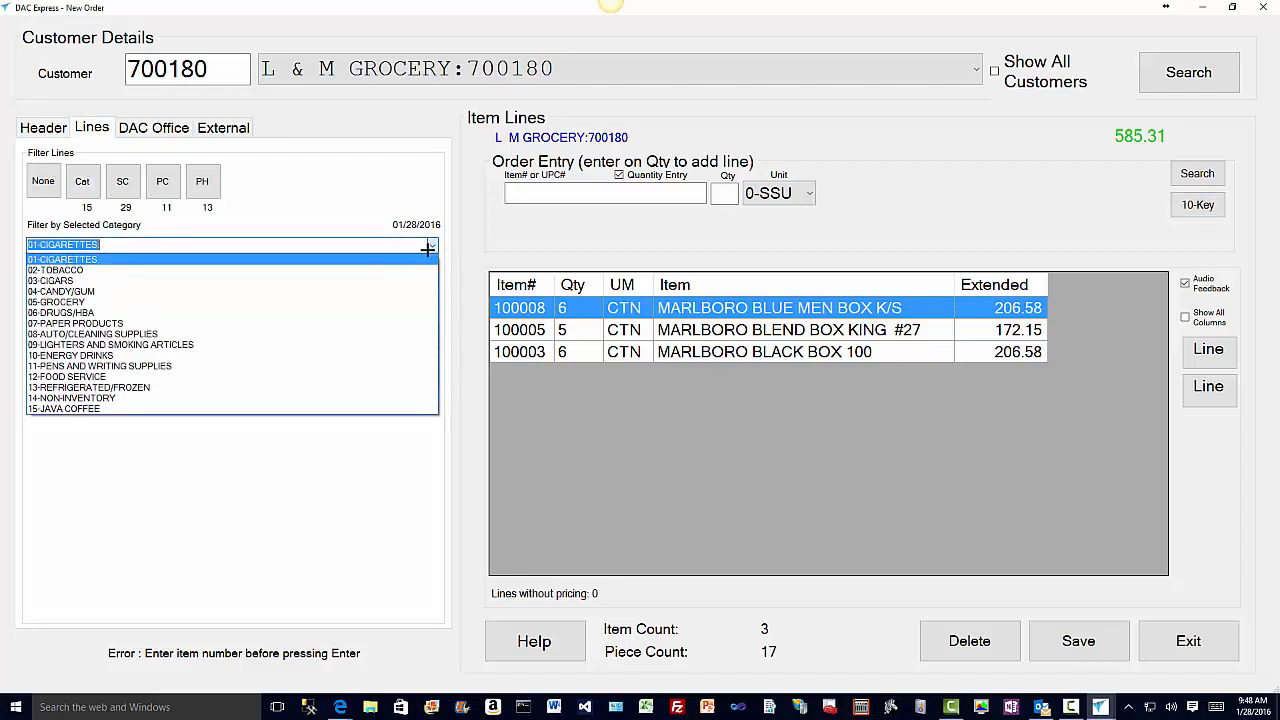
click(427, 268)
click(219, 330)
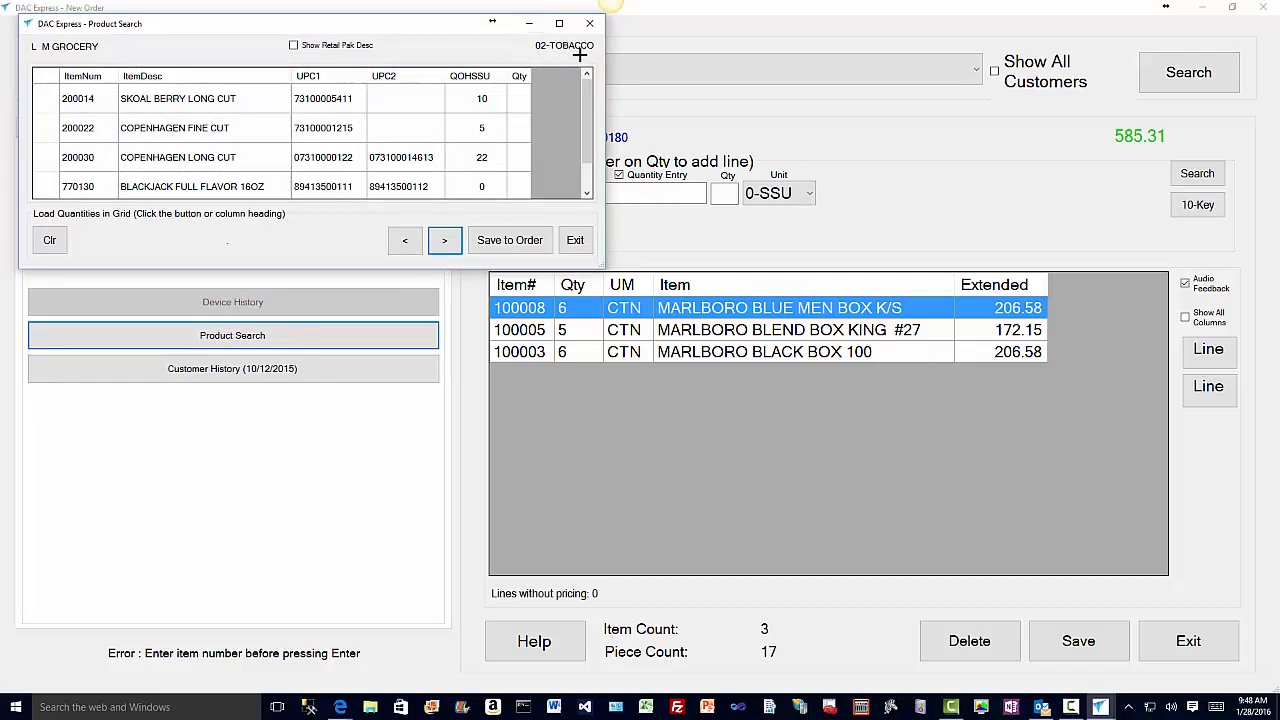
- Add tobacco items 200014, 200022 and 200030 to the order with a quantity of 2 each
click(517, 98)
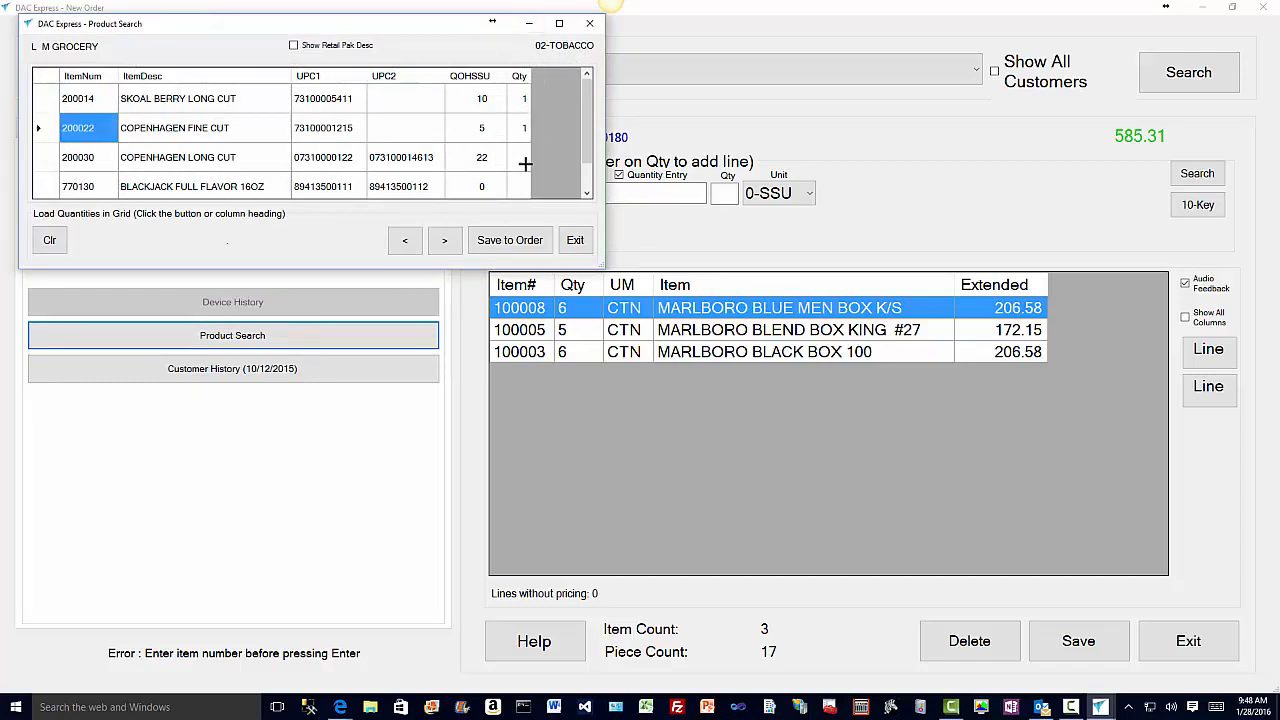
click(520, 157)
click(520, 128)
click(519, 157)
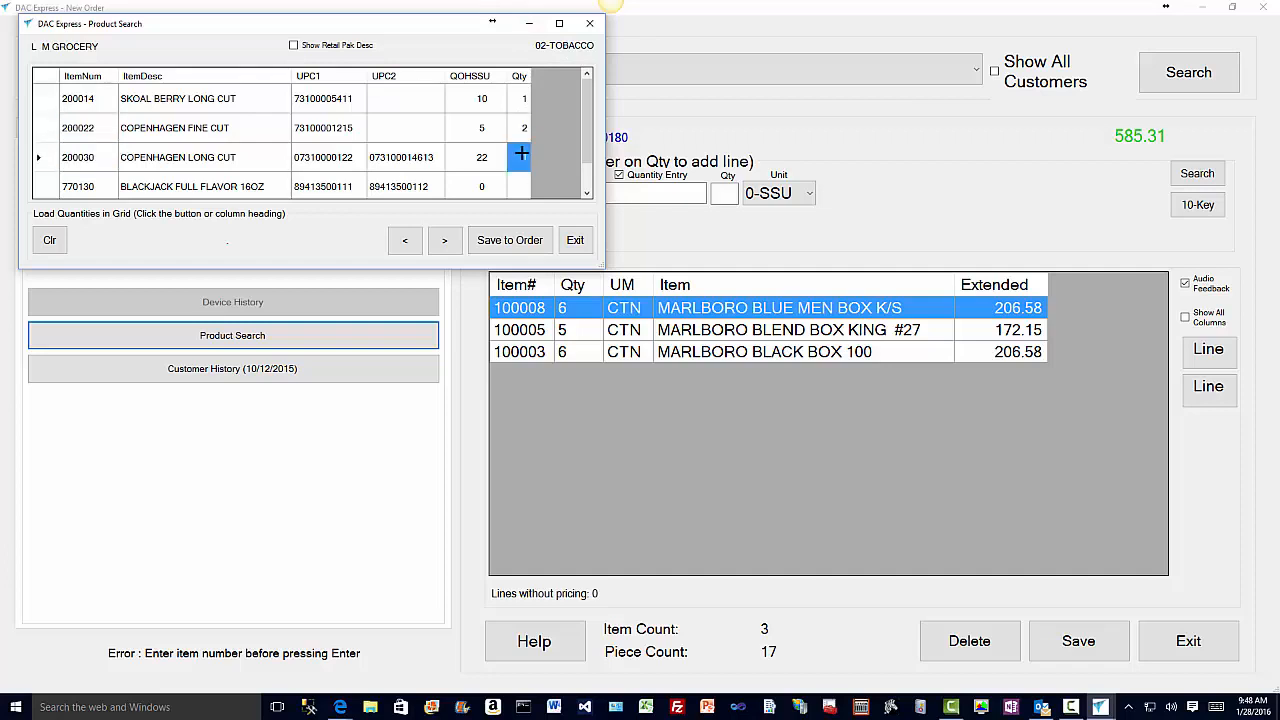
click(518, 98)
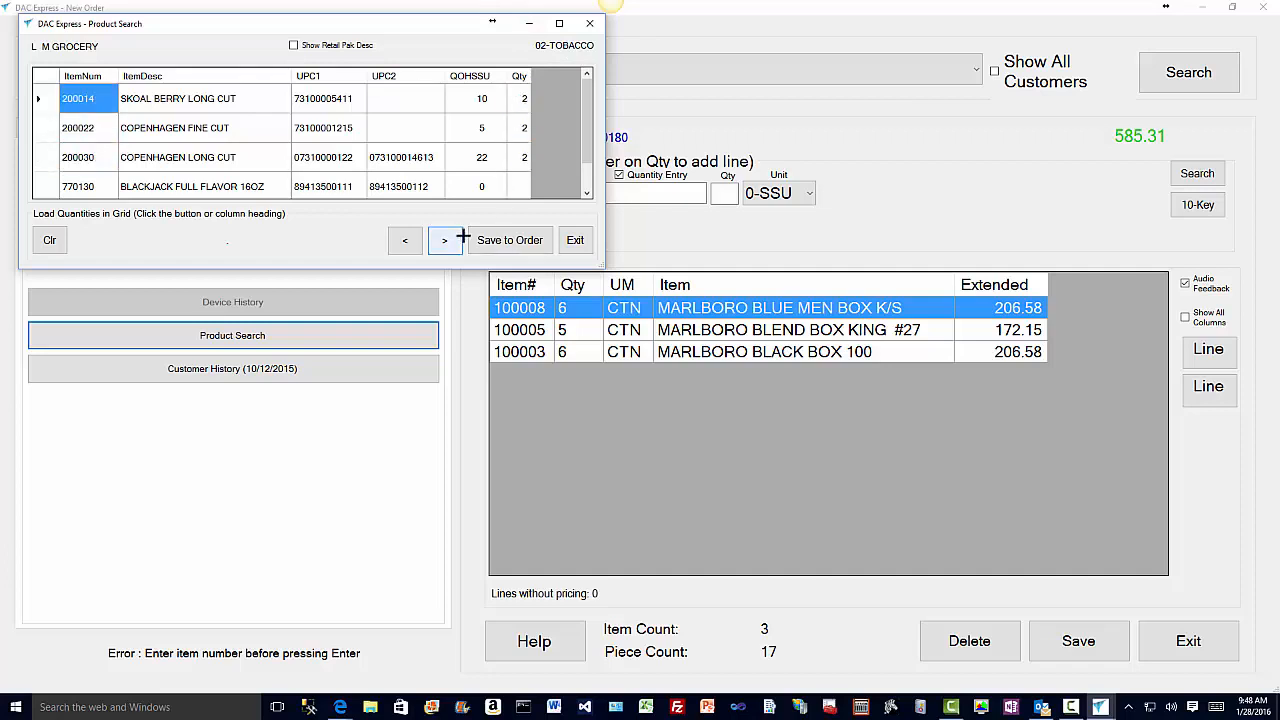
click(508, 241)
- Add 04-CANDY/GUM items 400002 and 403078 with a quantity of 1 each and item 418950 with a quantity of 2
click(449, 241)
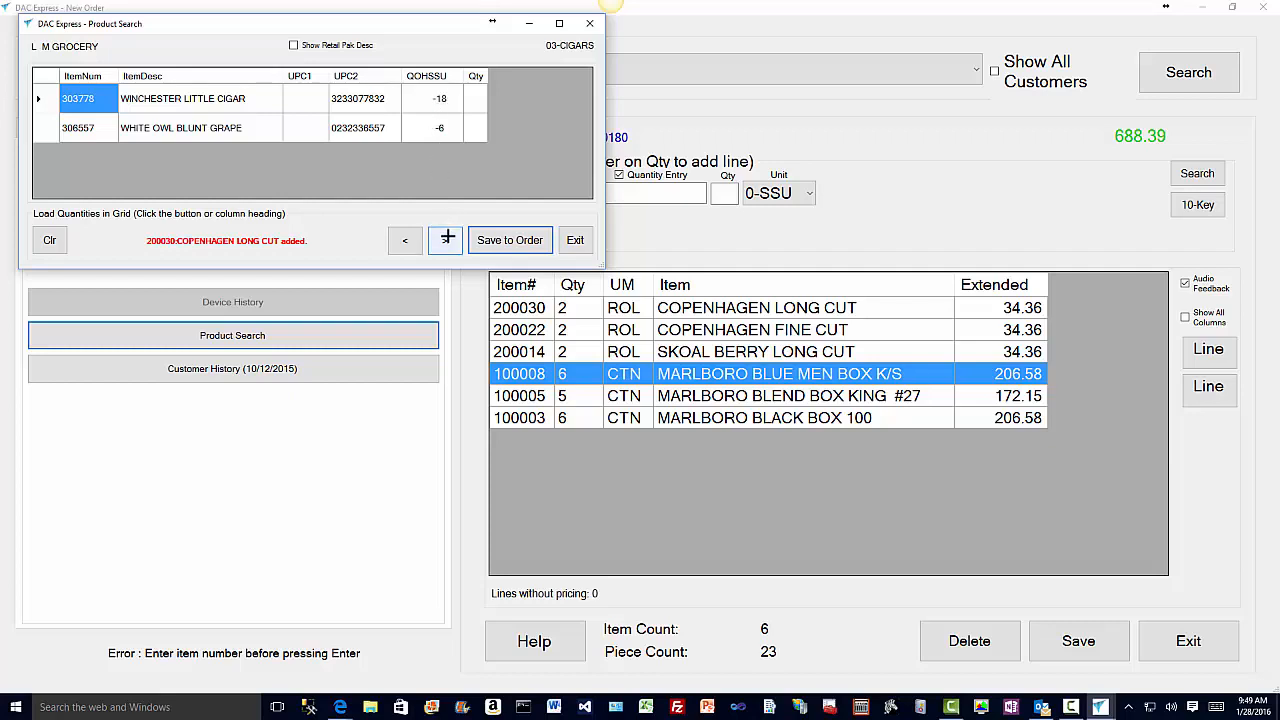
click(447, 238)
click(545, 128)
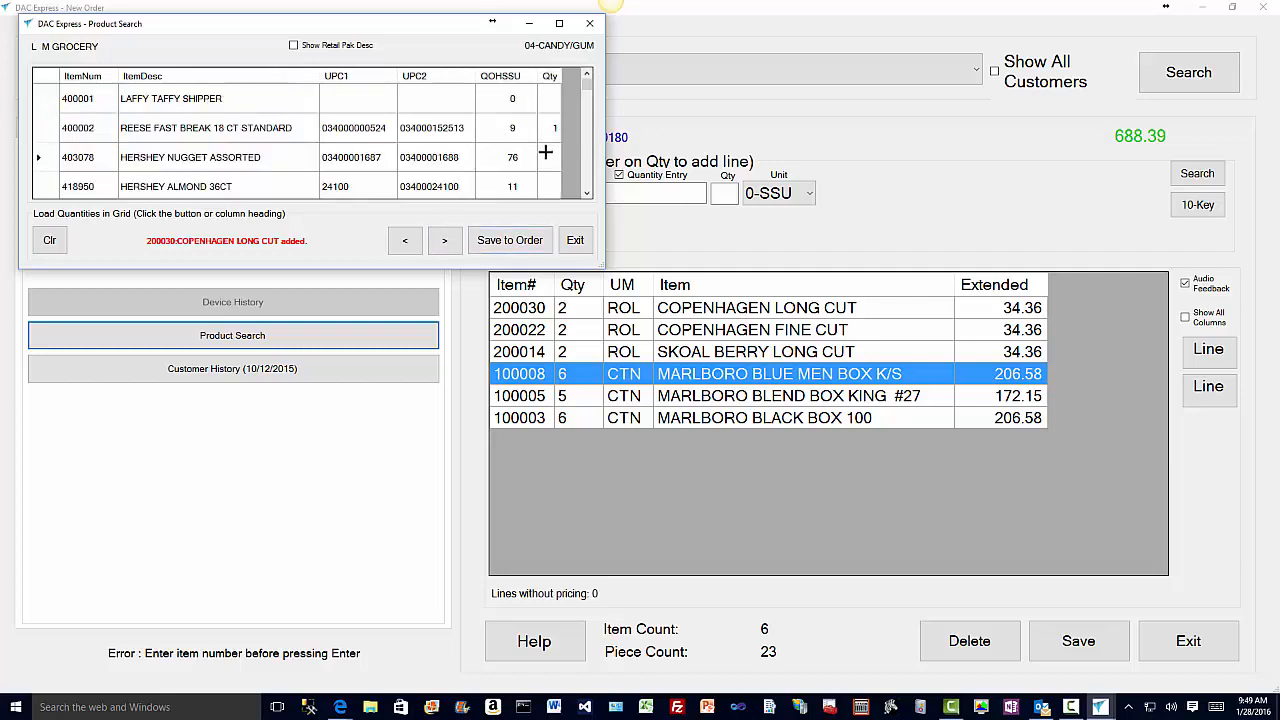
click(545, 152)
click(550, 186)
click(549, 157)
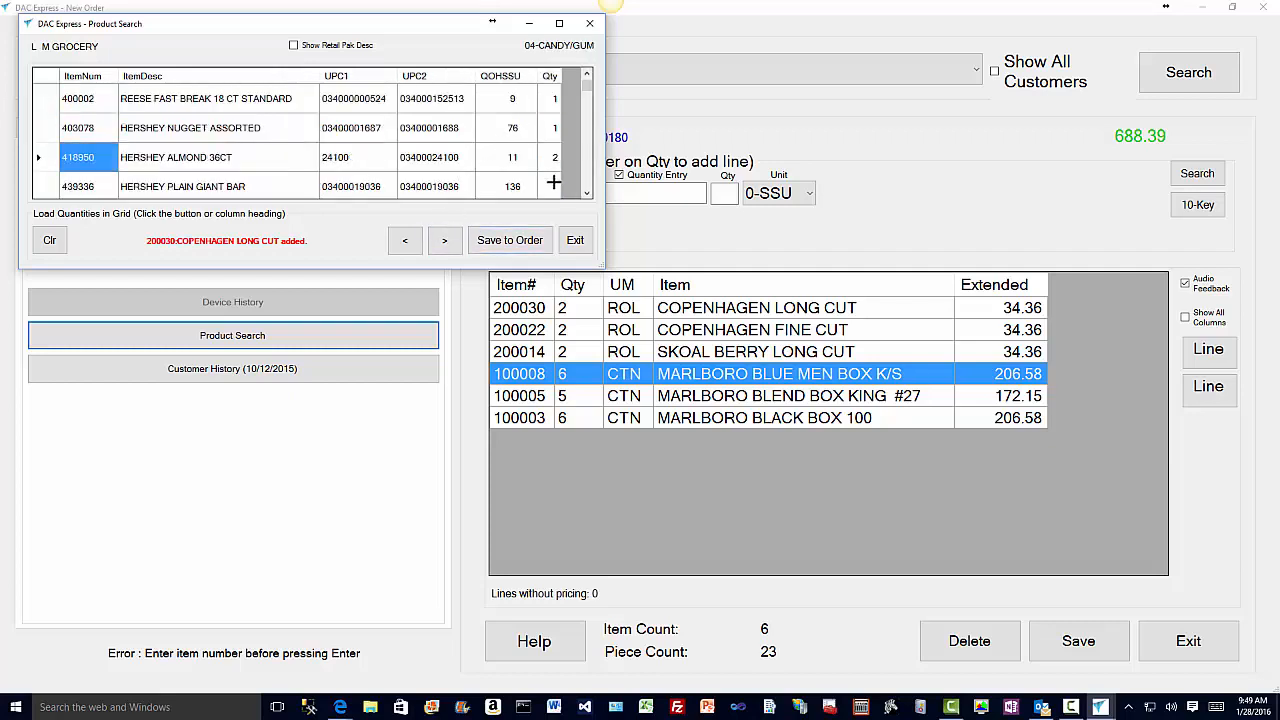
click(543, 245)
- Add 05-GROCERY item 500002, Power Bar Energy C/Berry Oatmeal, to the order with a quantity of 1
click(445, 240)
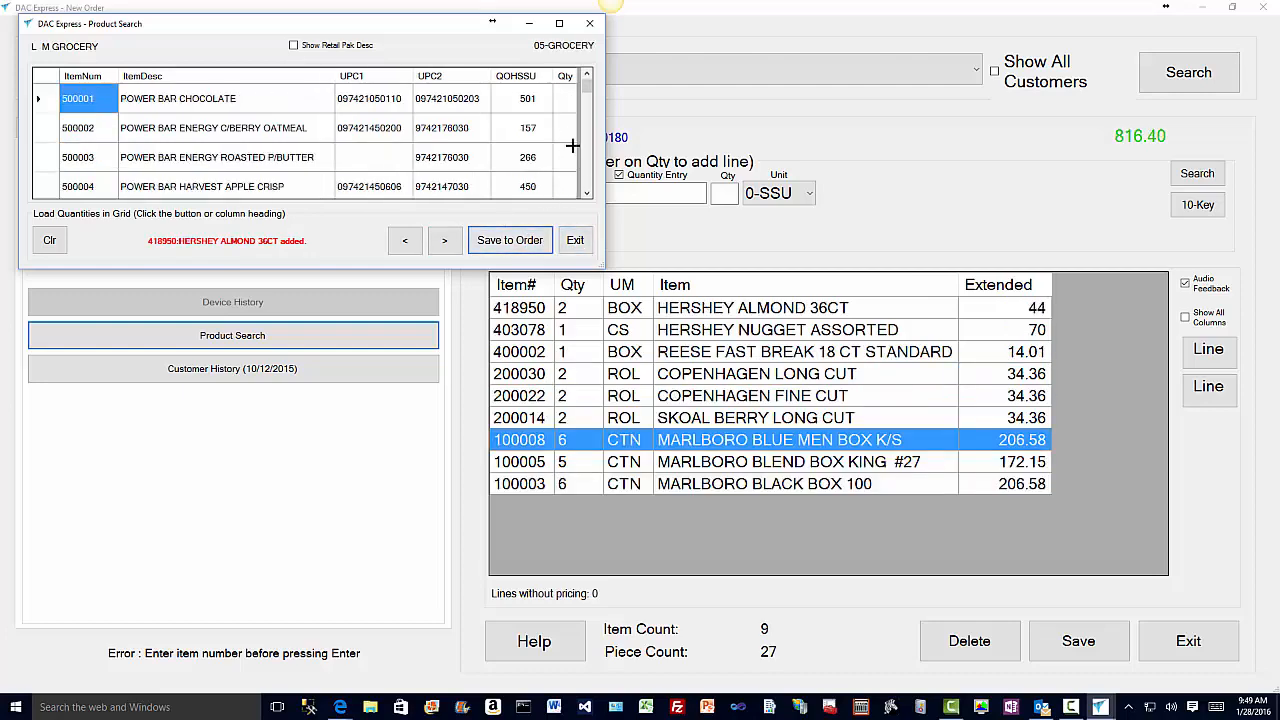
click(565, 128)
click(510, 240)
- Add 06-DRUGS/HBA item 600015 with a quantity of 1, advance to 08-AUTO/CLEANING SUPPLIES and close the Product Search
click(445, 240)
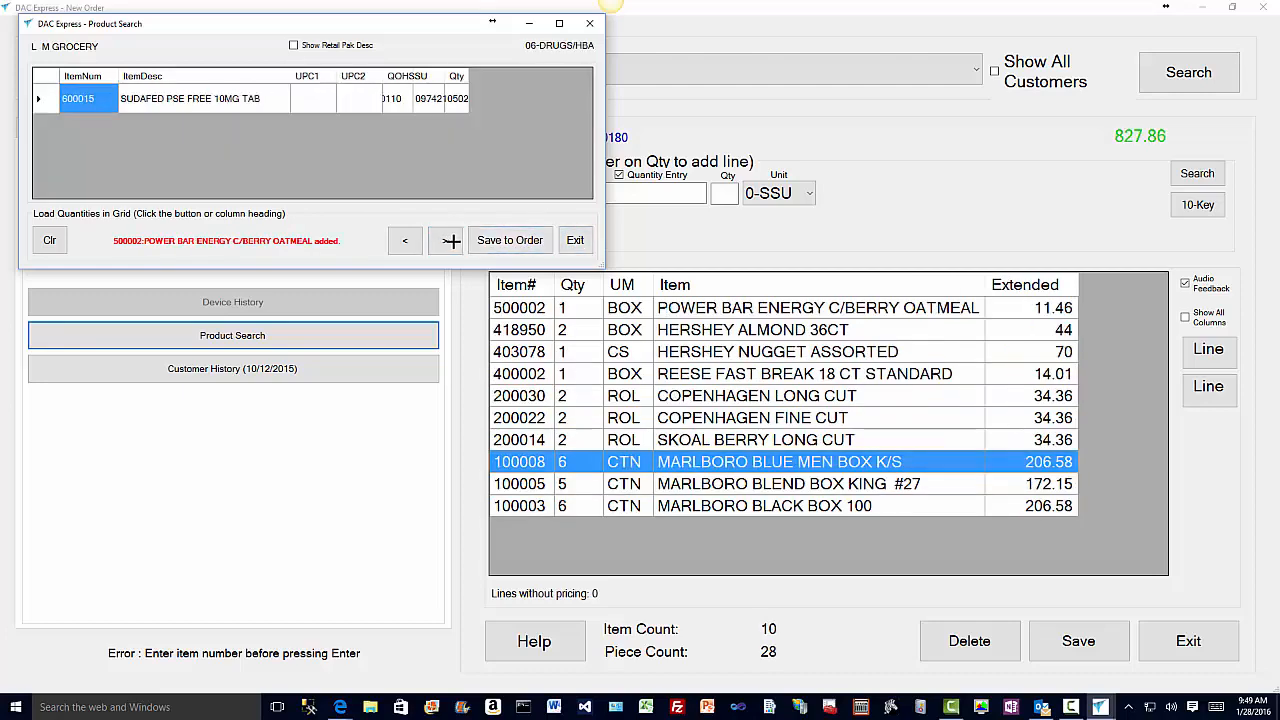
click(460, 98)
click(445, 240)
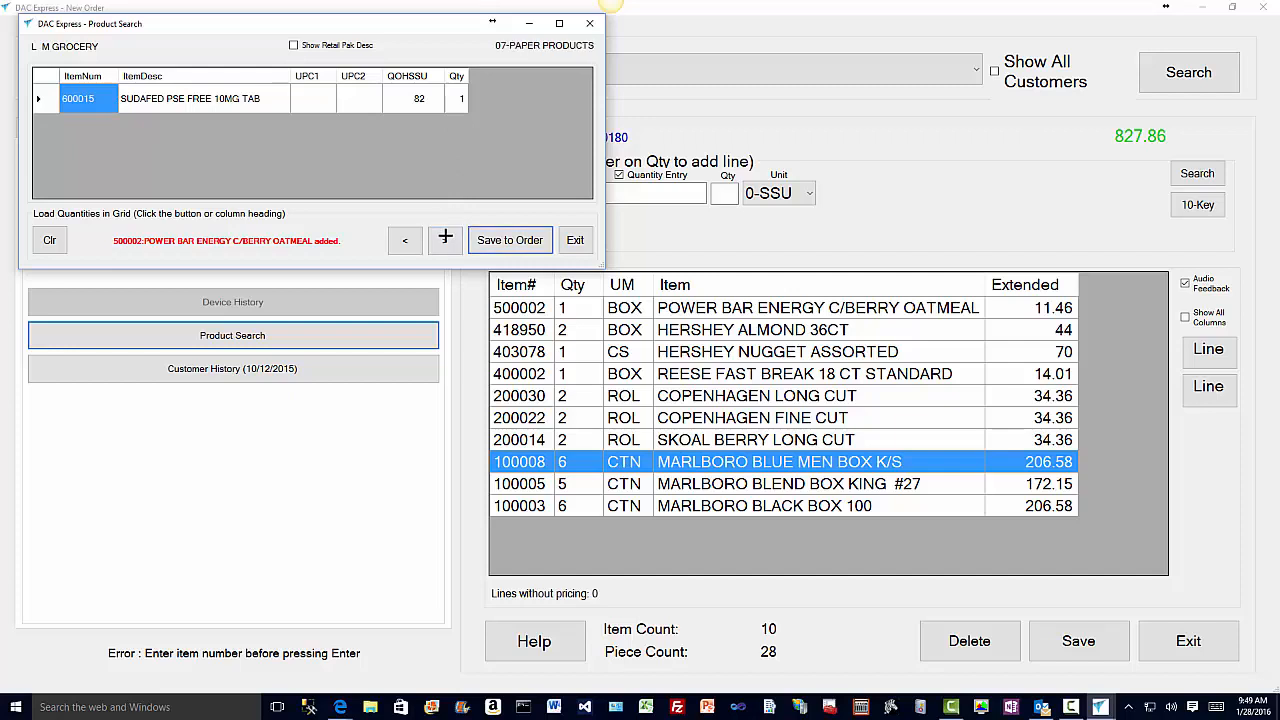
click(484, 240)
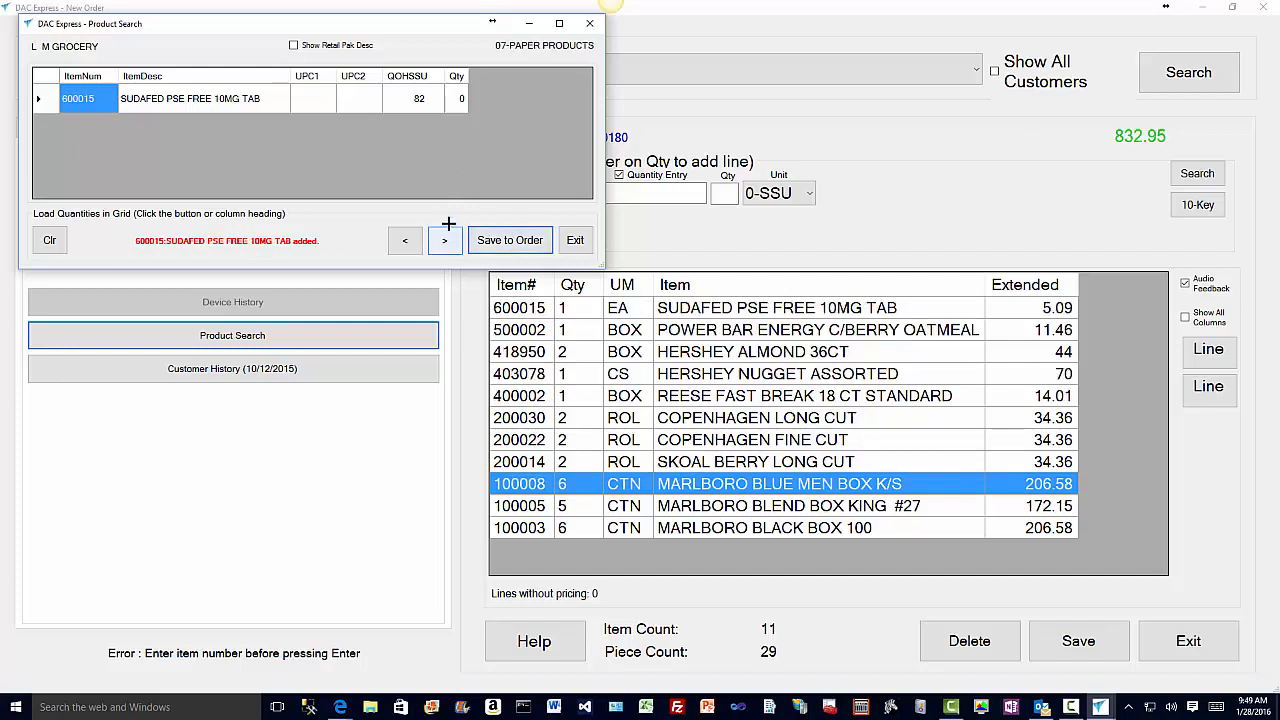
click(445, 238)
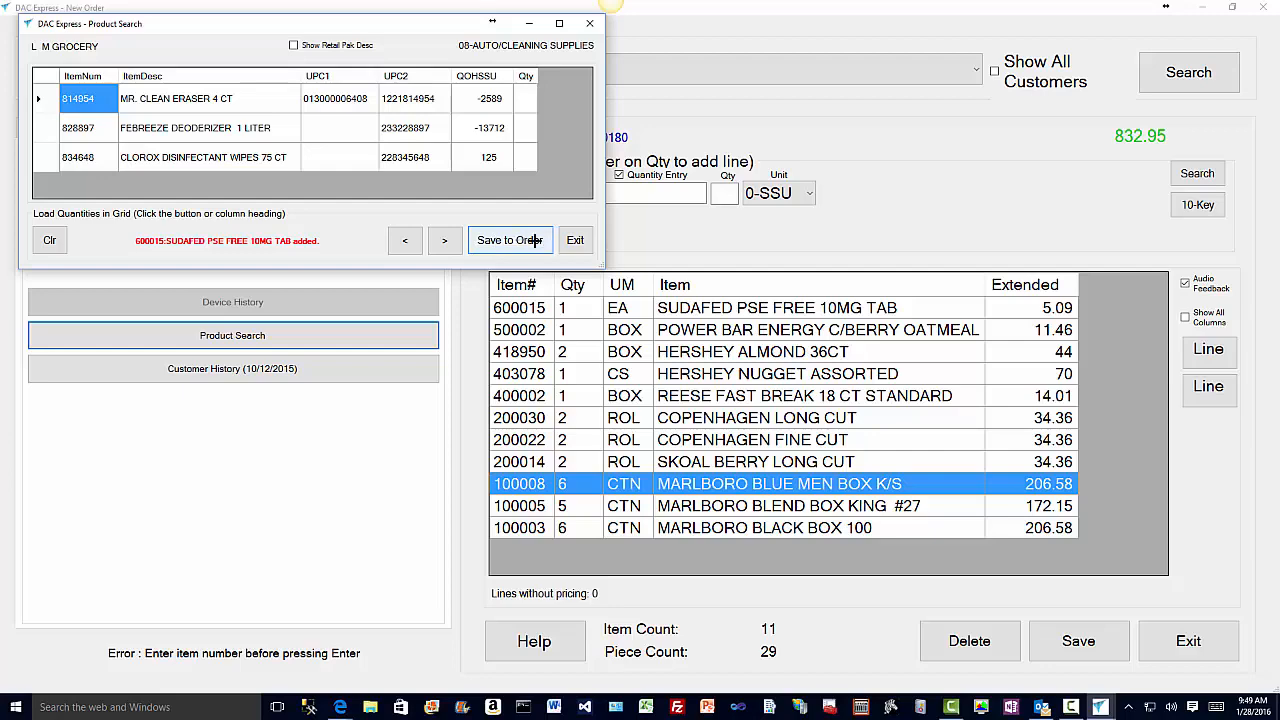
click(575, 240)
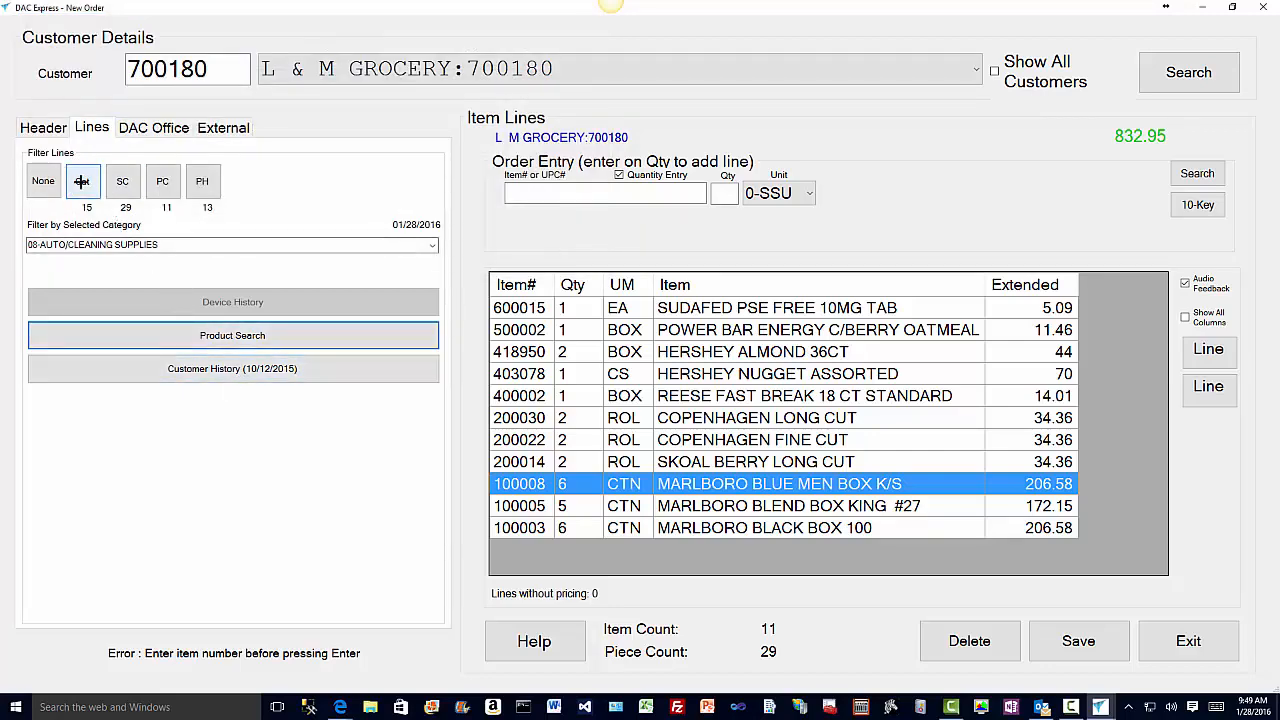
- Examine the filter values offered for the sales class, product class and product heading line filters
click(122, 182)
click(222, 244)
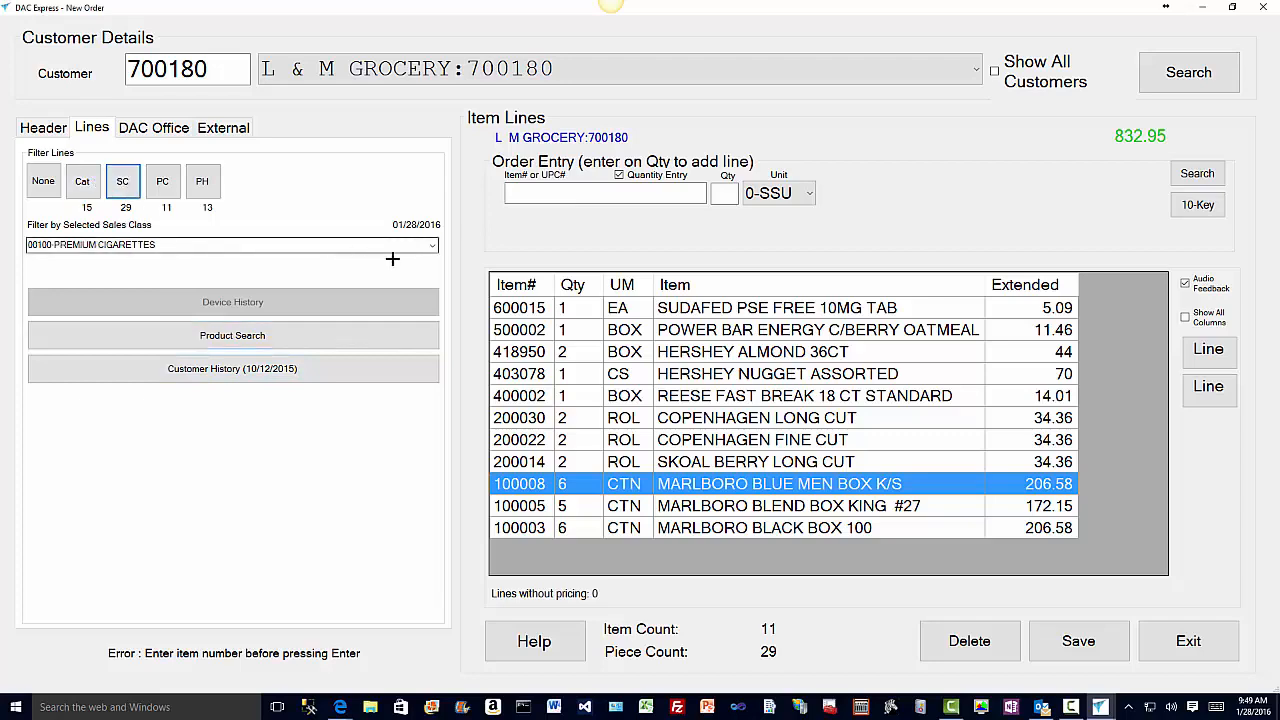
click(428, 245)
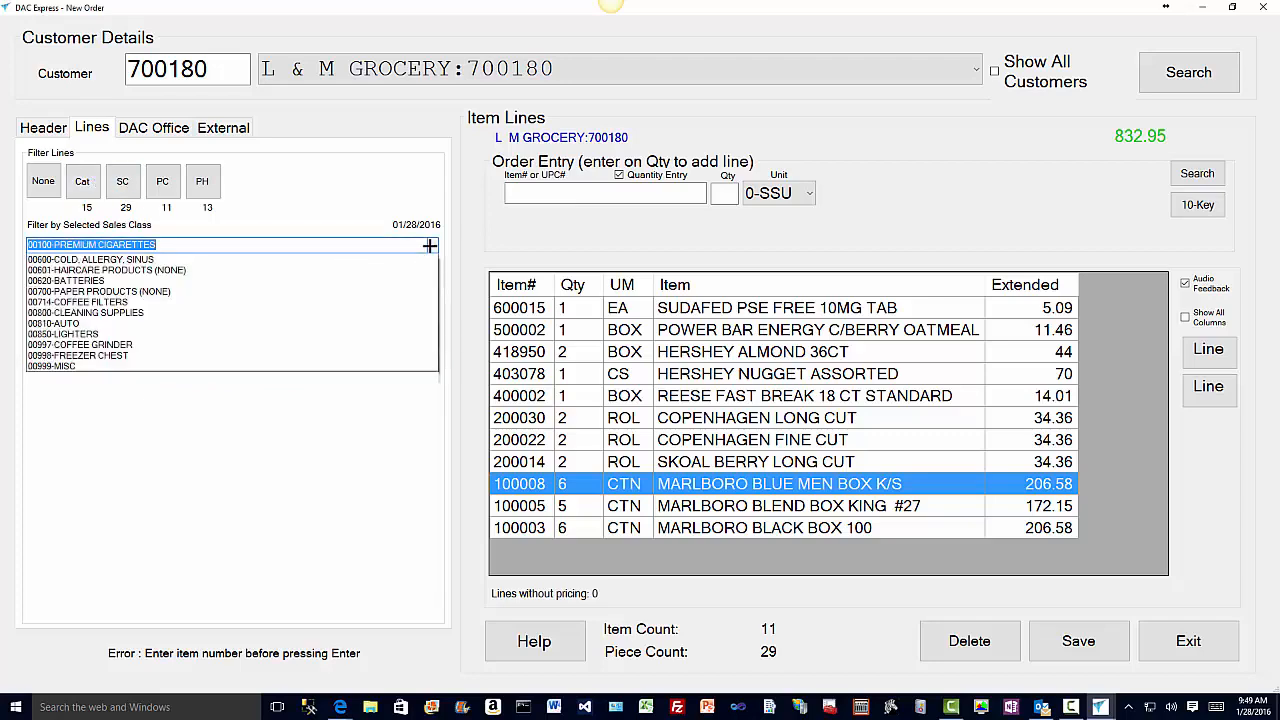
click(429, 245)
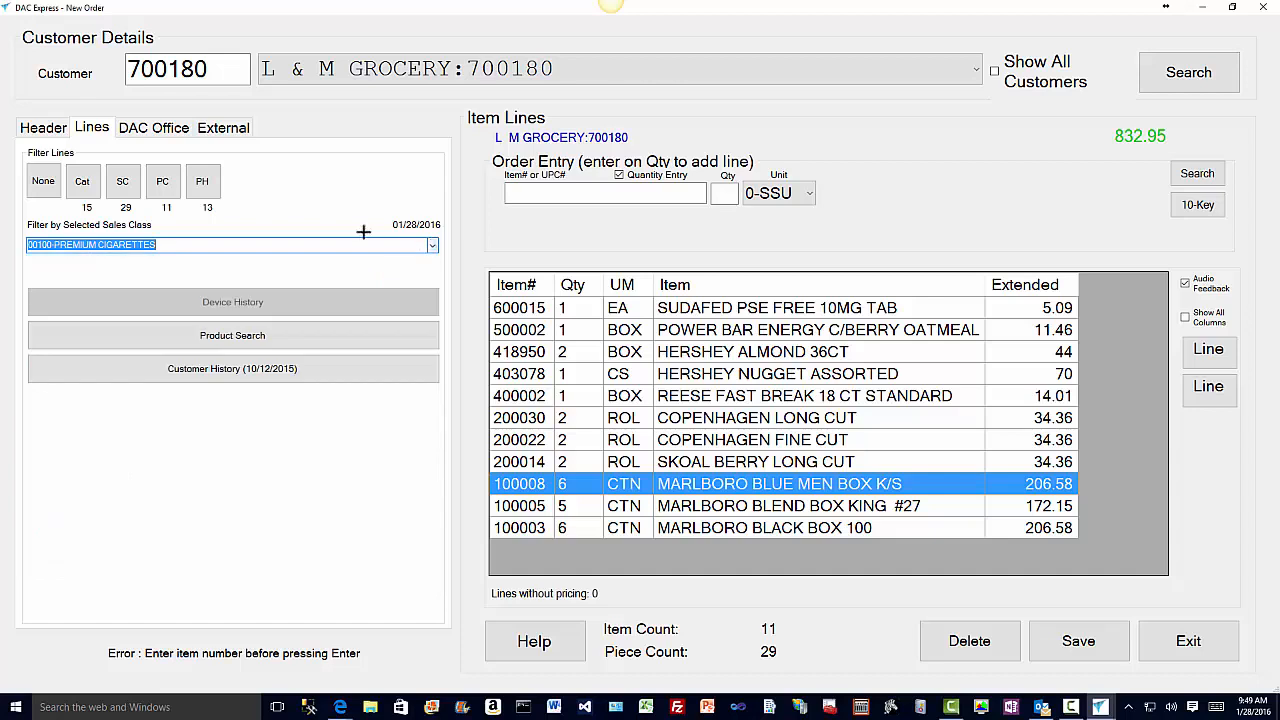
click(162, 181)
click(413, 243)
click(413, 243)
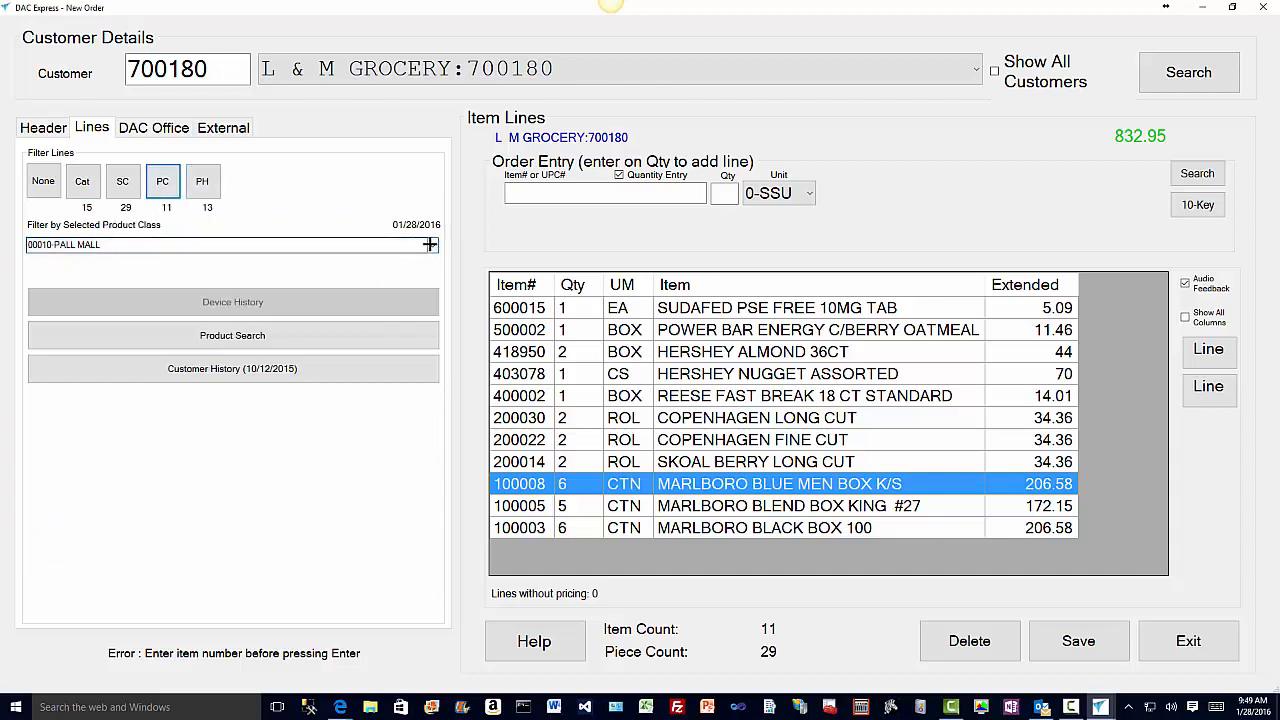
click(428, 245)
click(429, 245)
click(201, 181)
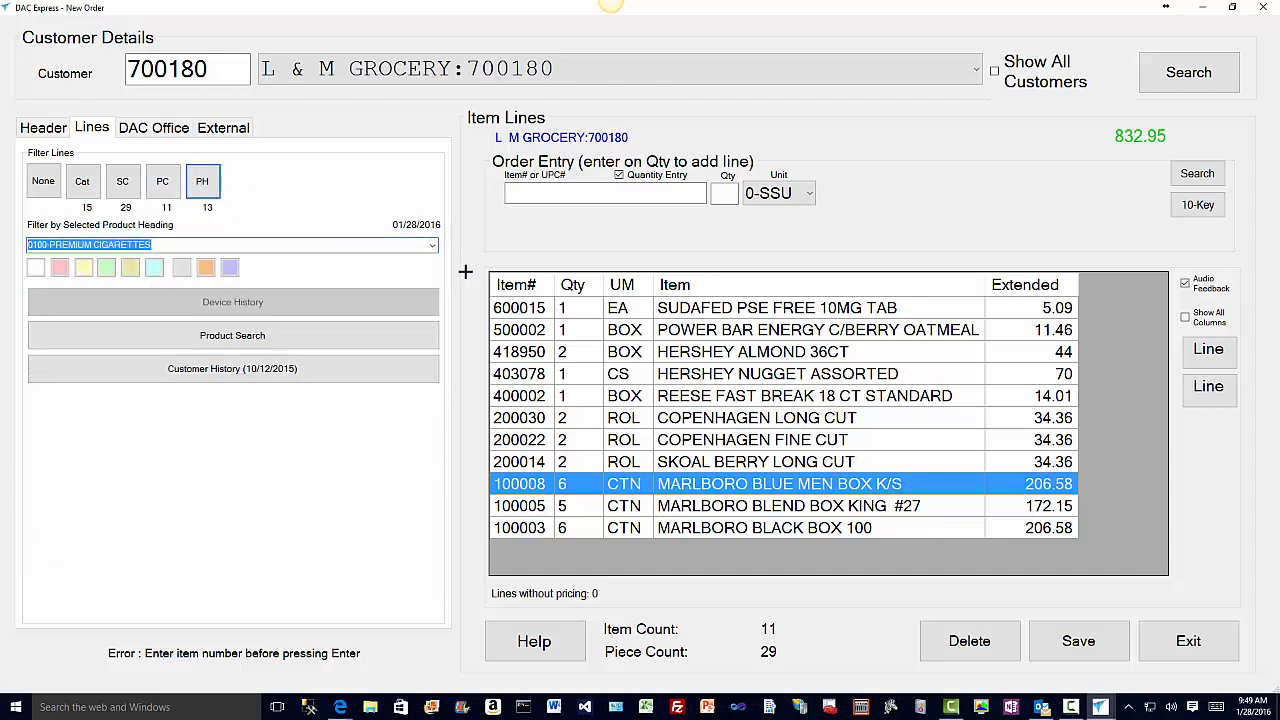
click(430, 245)
click(431, 245)
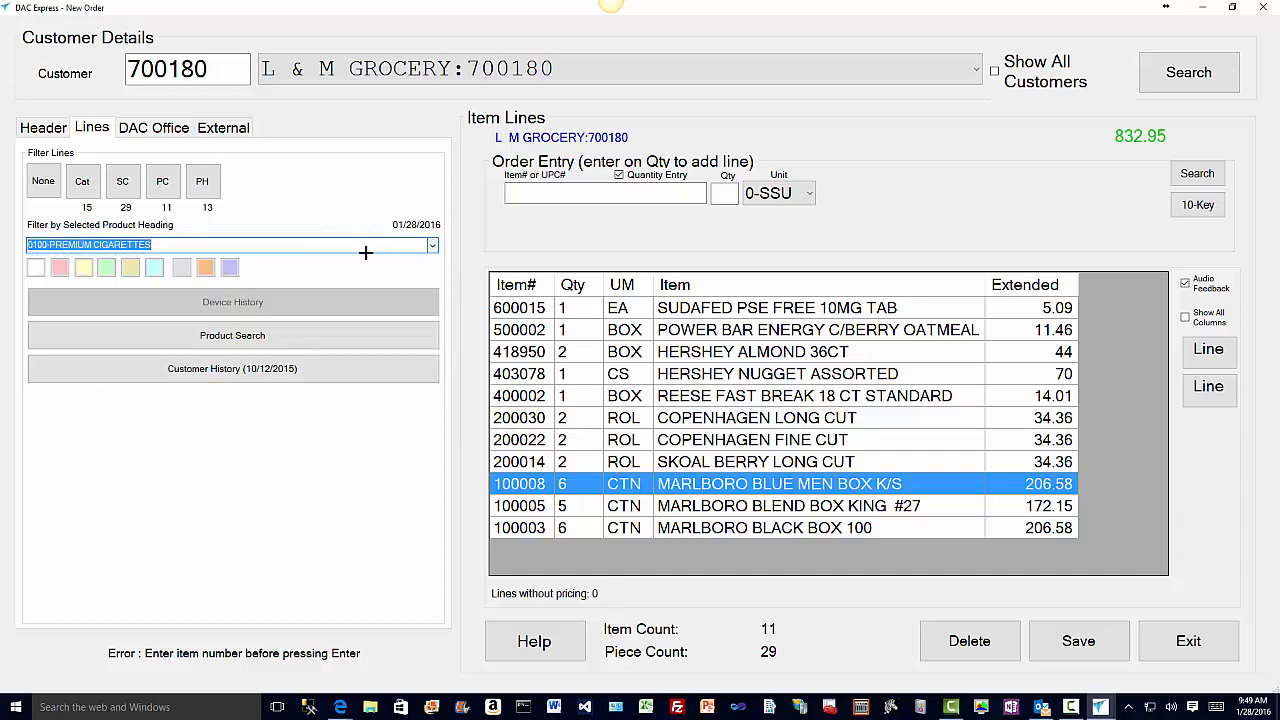
- Filter by category again and save the customer history's average quantities for 08-AUTO/CLEANING SUPPLIES to the order
click(83, 181)
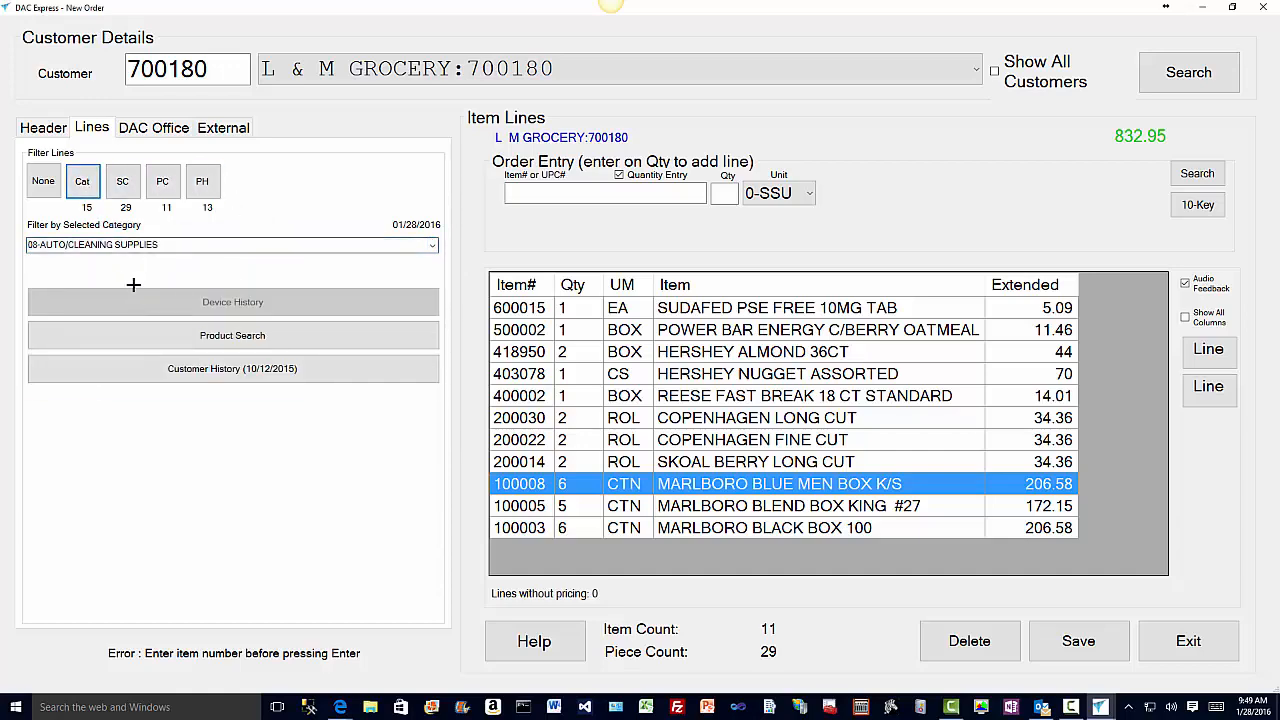
click(196, 371)
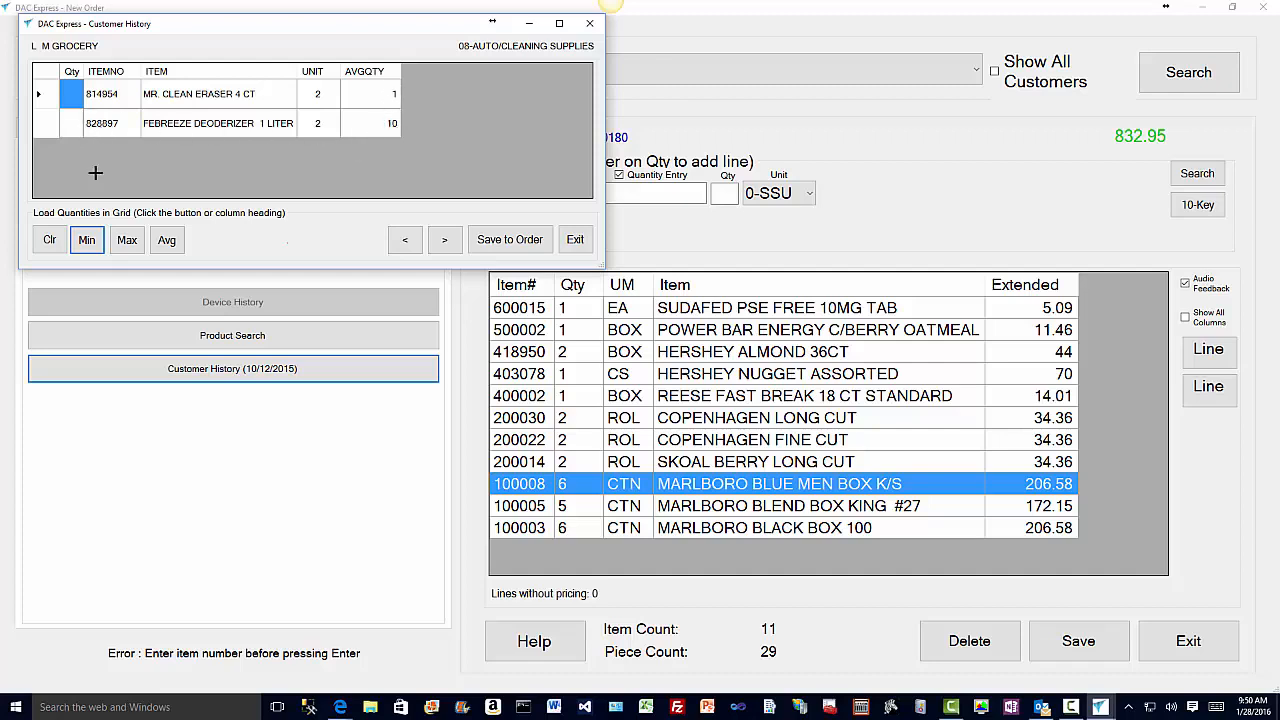
click(167, 241)
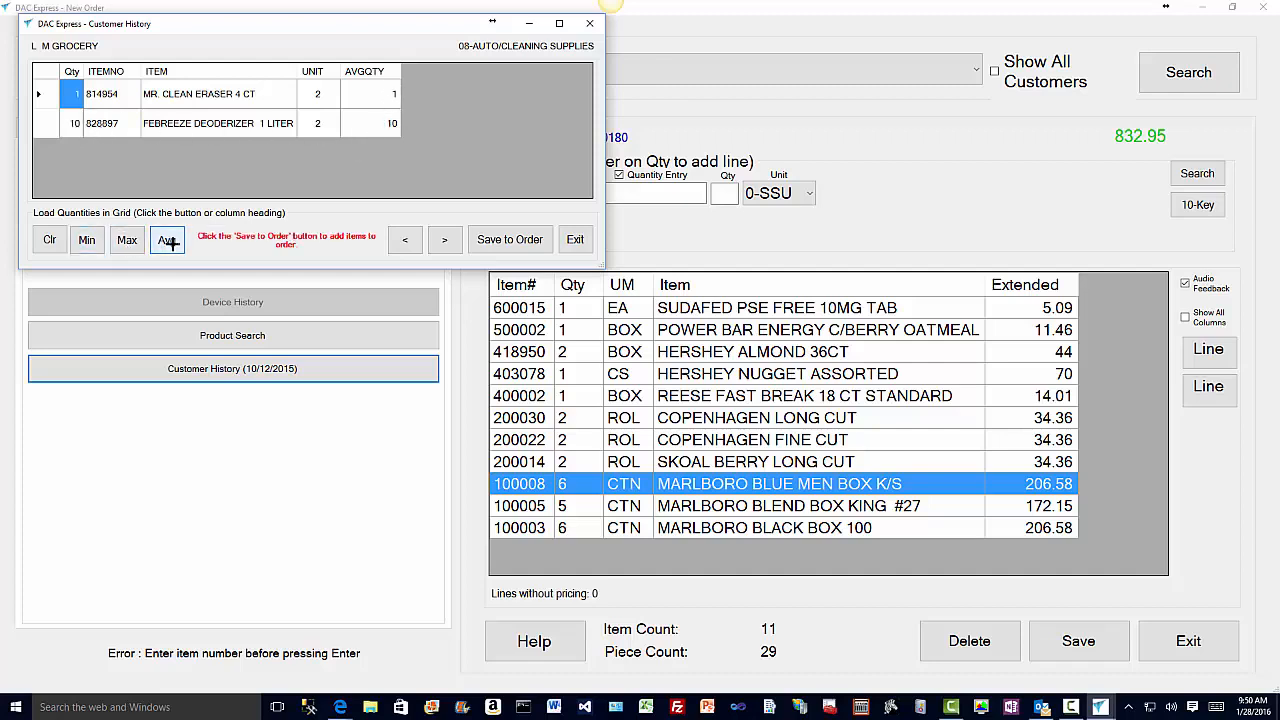
click(473, 243)
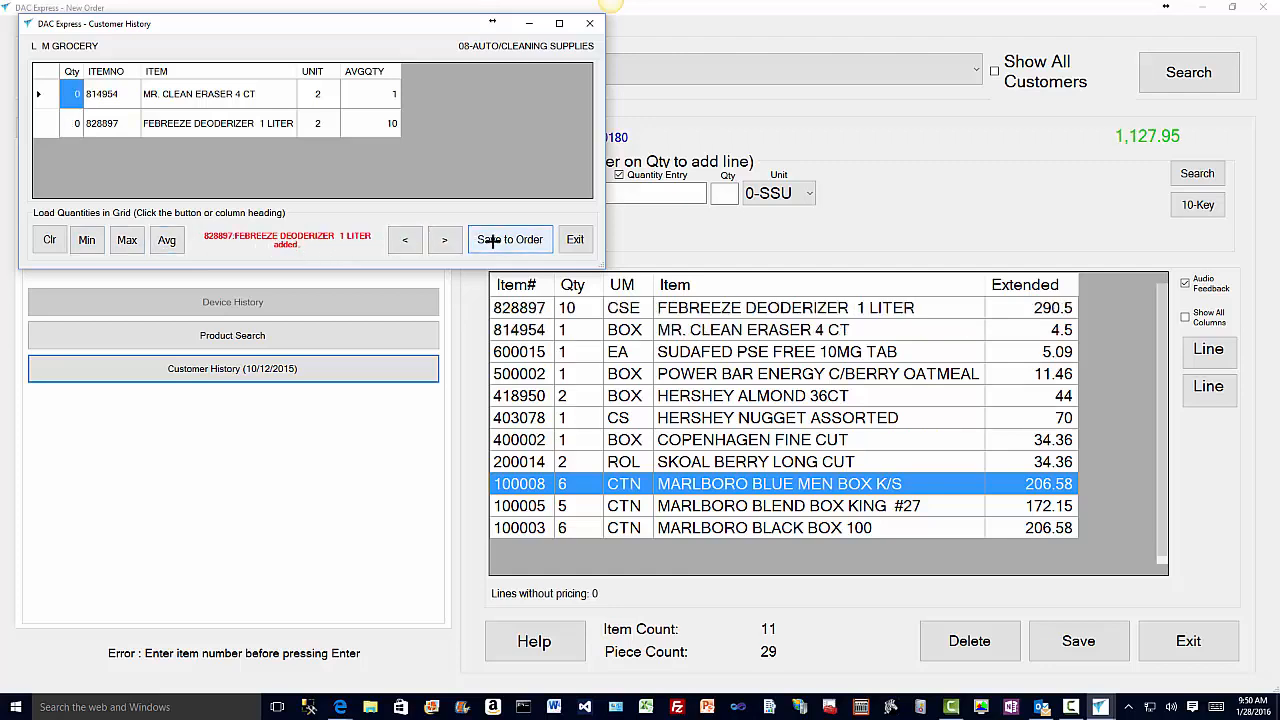
- Save the average history quantity of item 902400 in 09-LIGHTERS AND SMOKING ARTICLES to the order
click(440, 239)
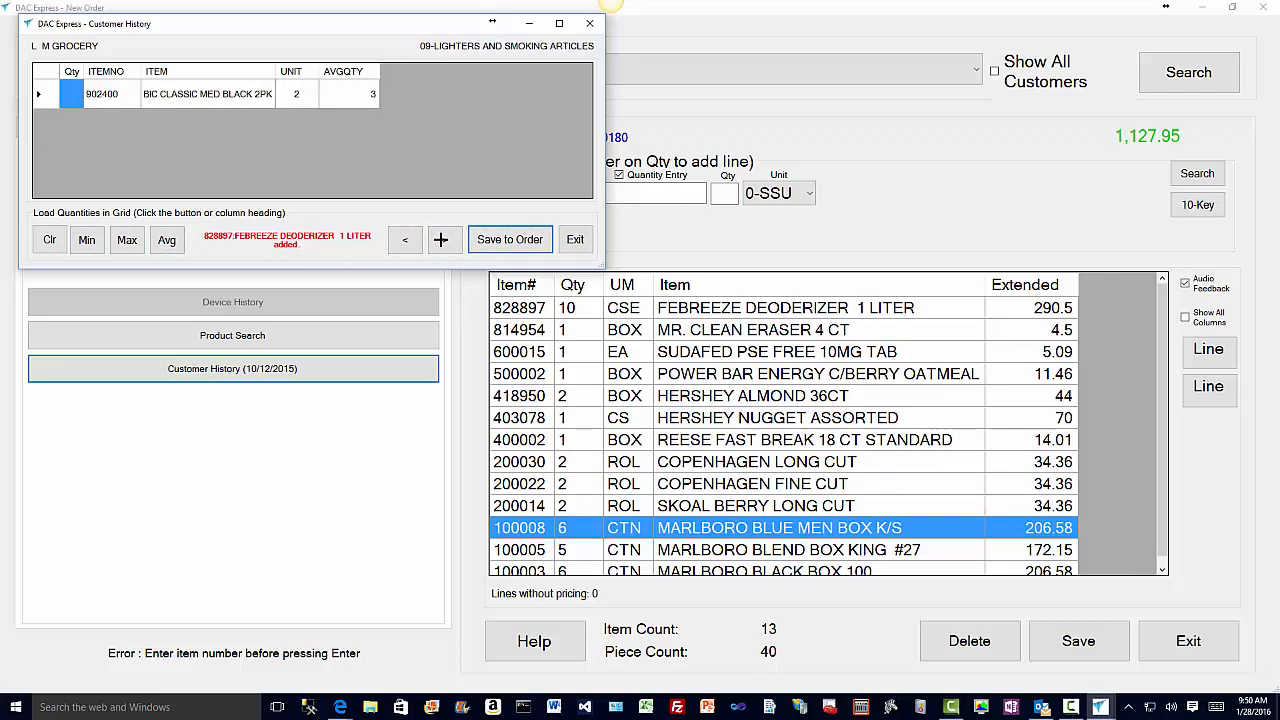
click(167, 240)
click(476, 249)
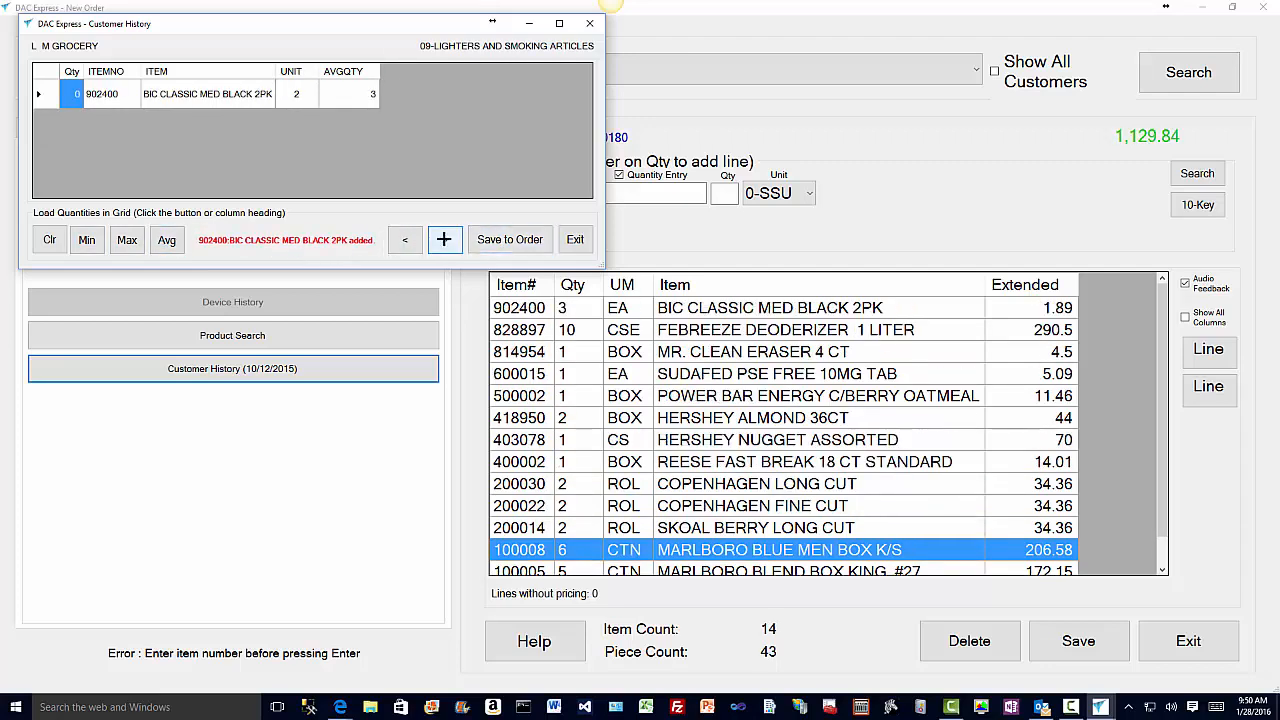
- Load the minimum history quantities for category 04-CANDY/GUM, save them to the order and close the Customer History
click(444, 240)
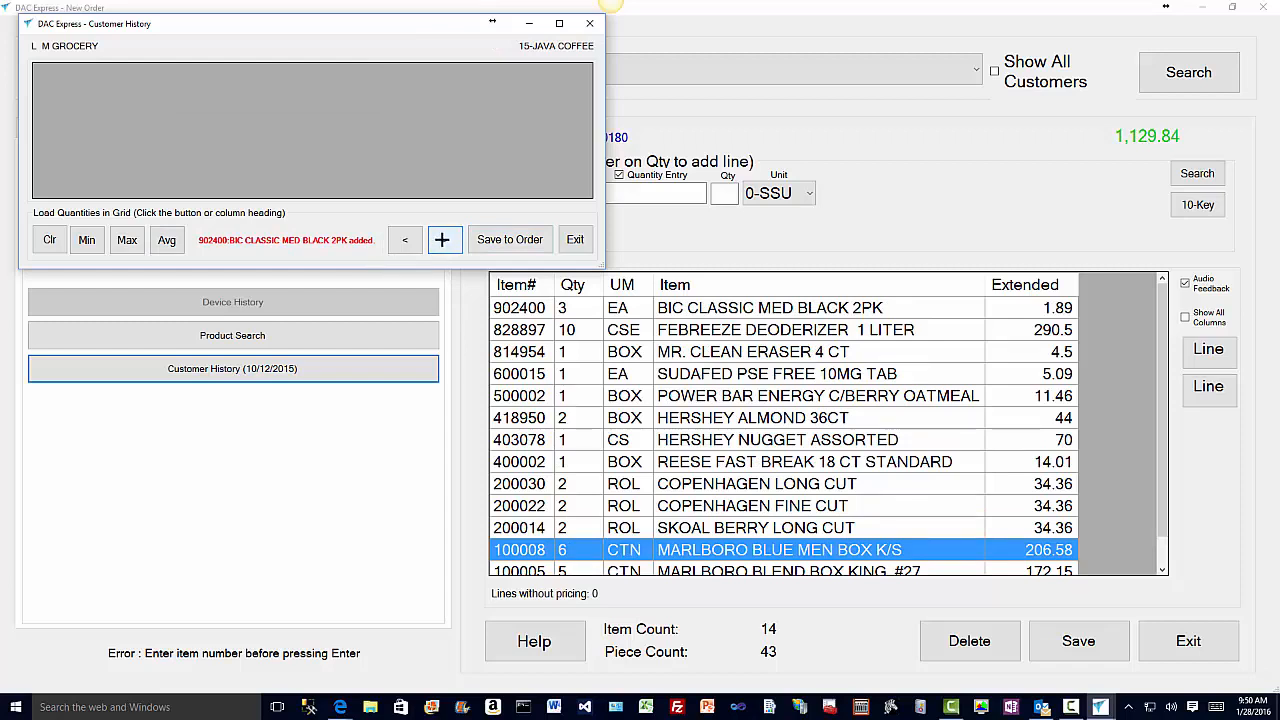
click(410, 239)
click(410, 239)
click(408, 240)
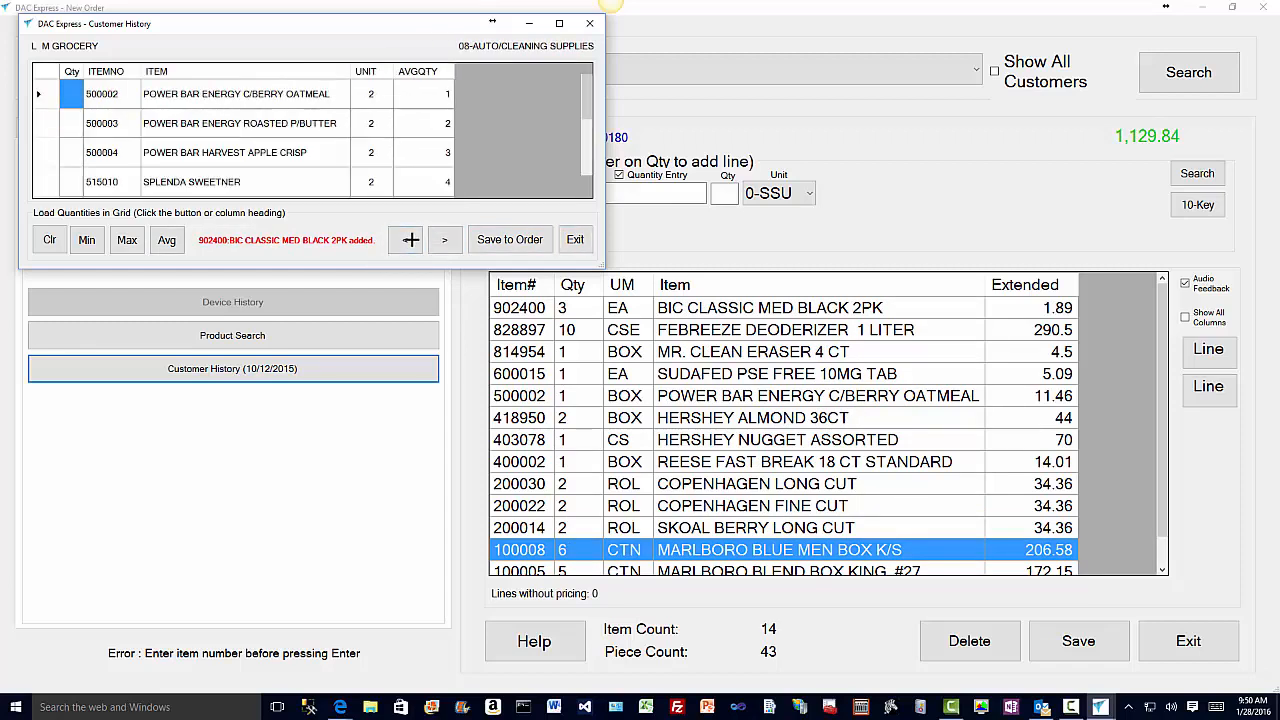
click(410, 239)
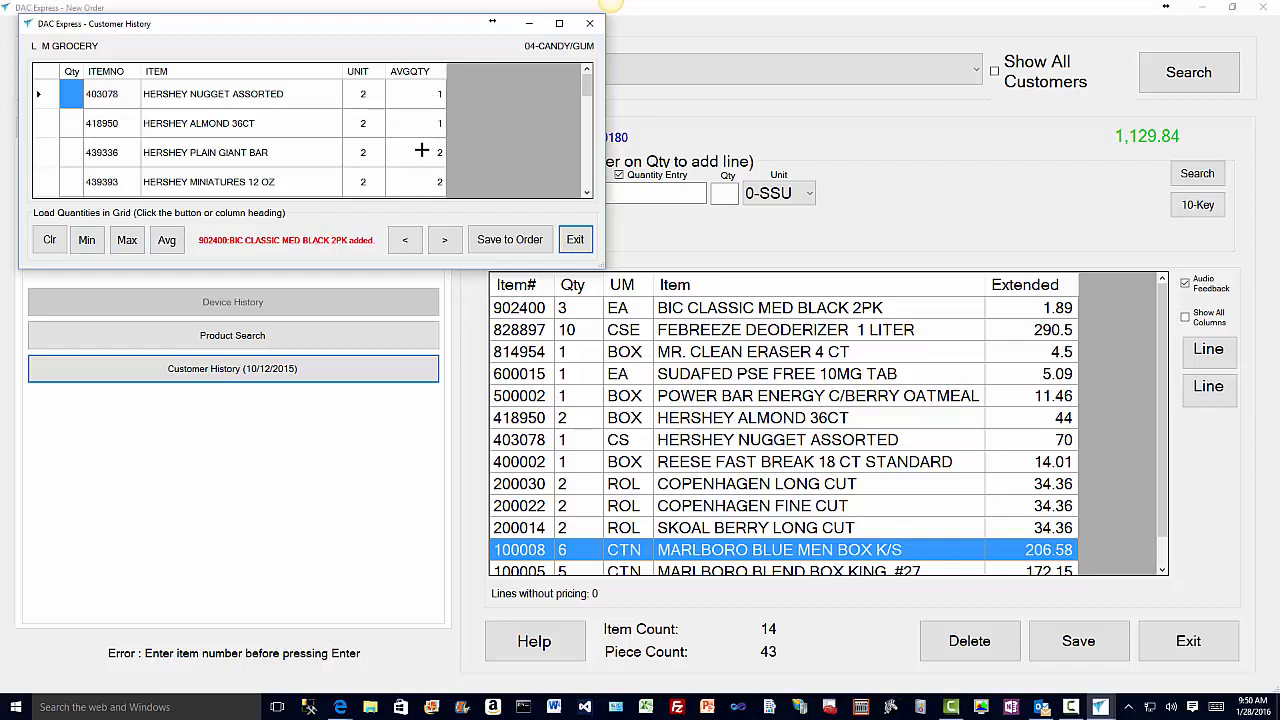
click(87, 239)
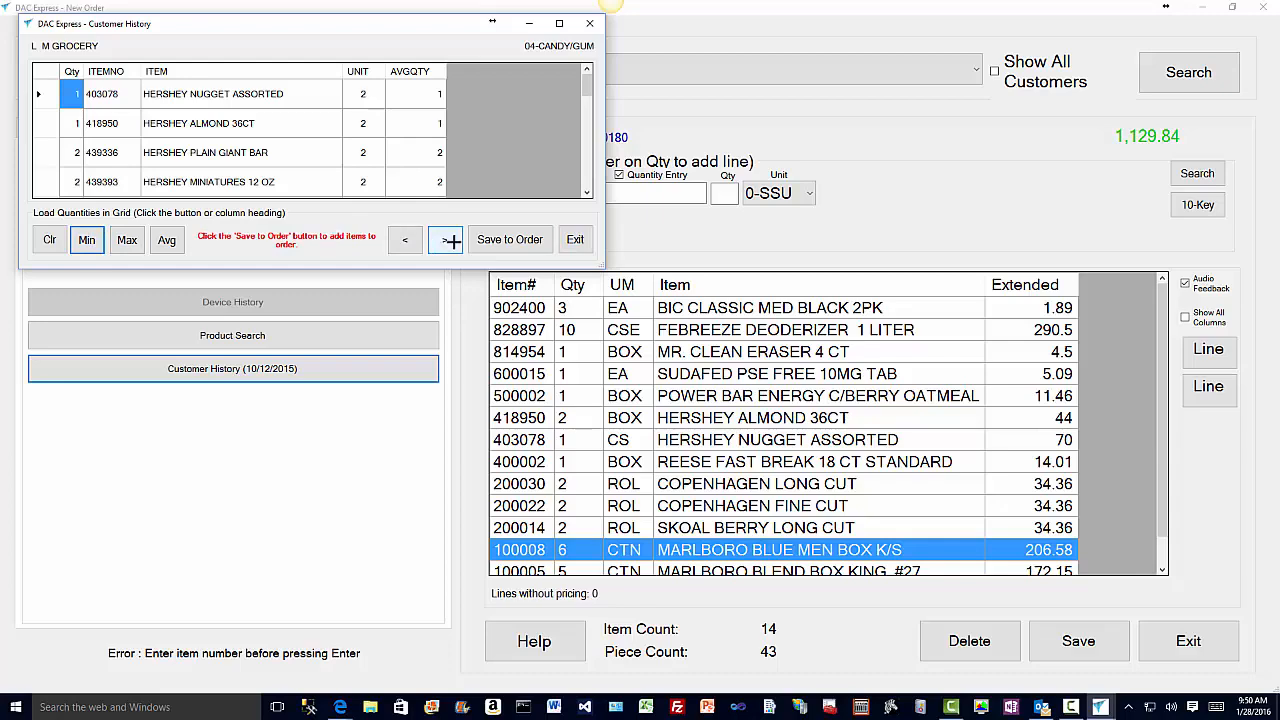
click(512, 239)
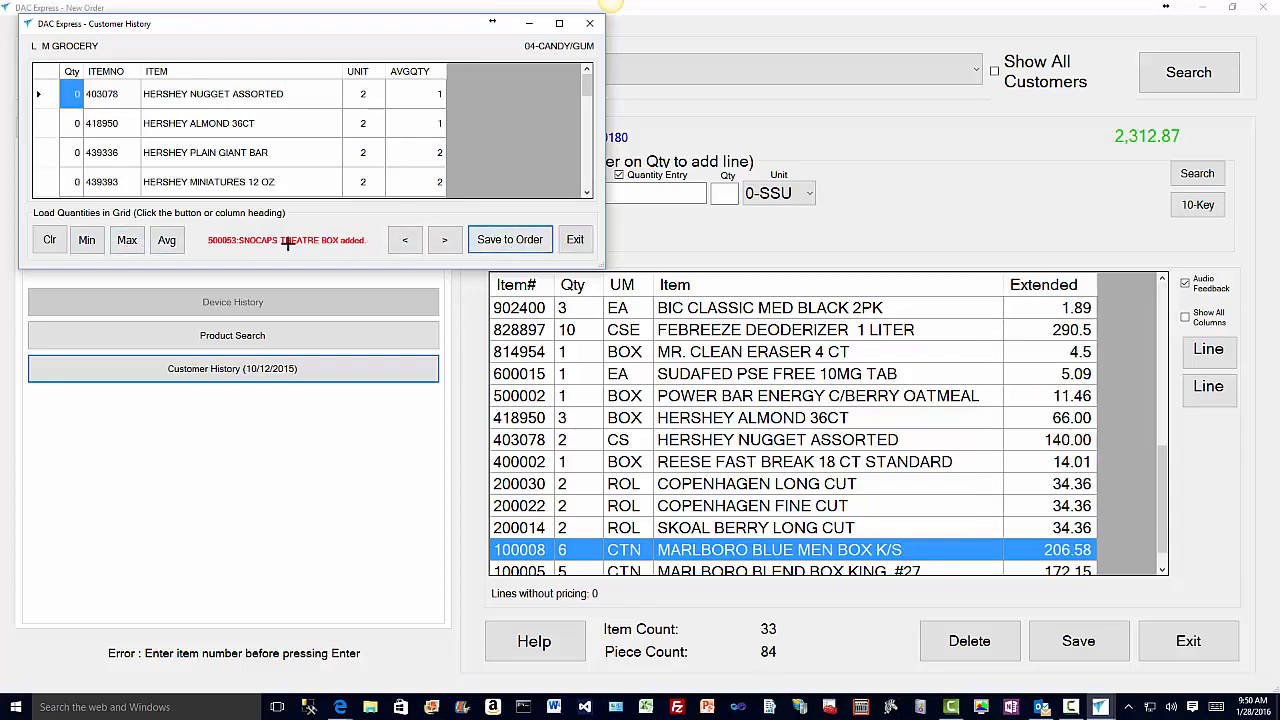
click(575, 240)
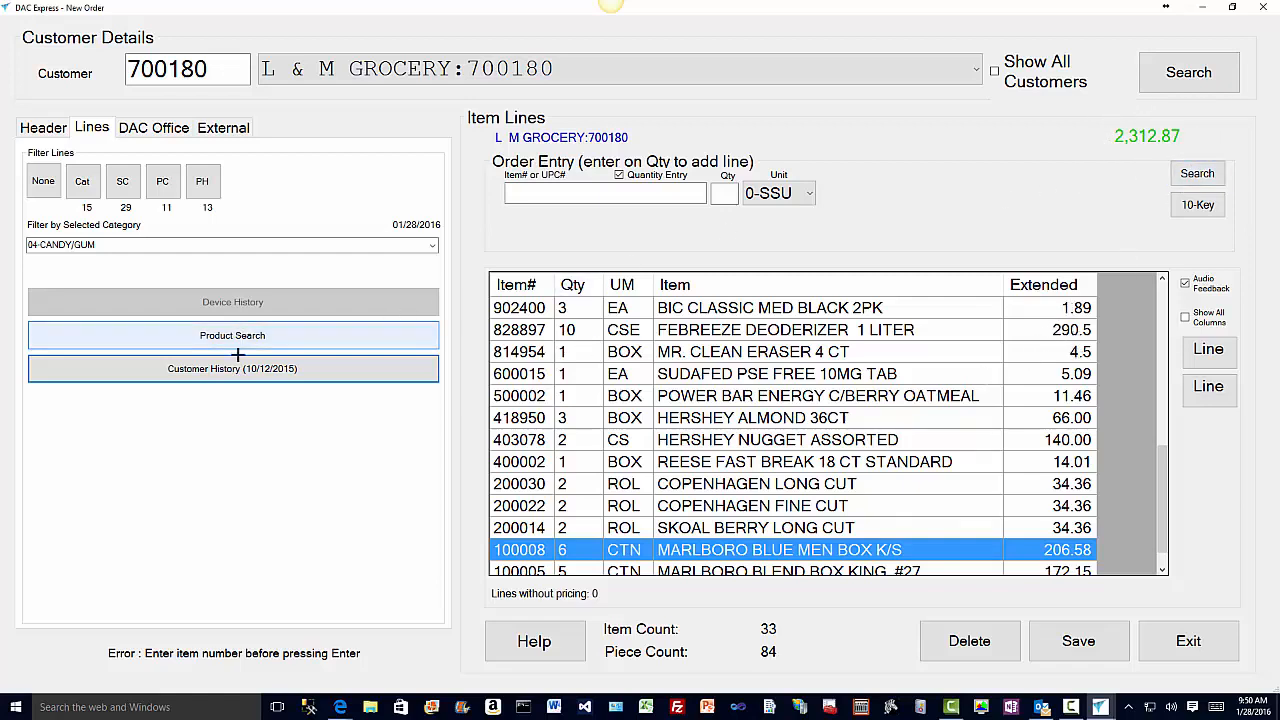
- Save the completed L & M GROCERY order and leave the order window
click(1078, 642)
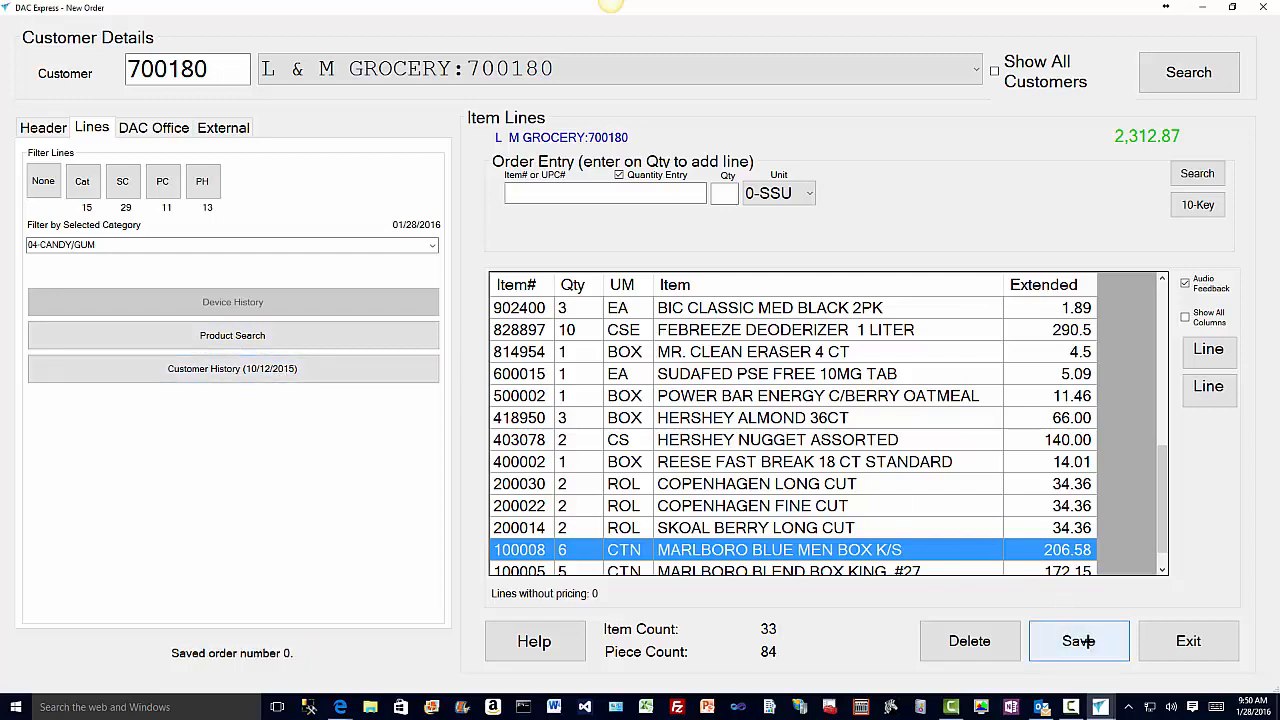
click(1178, 640)
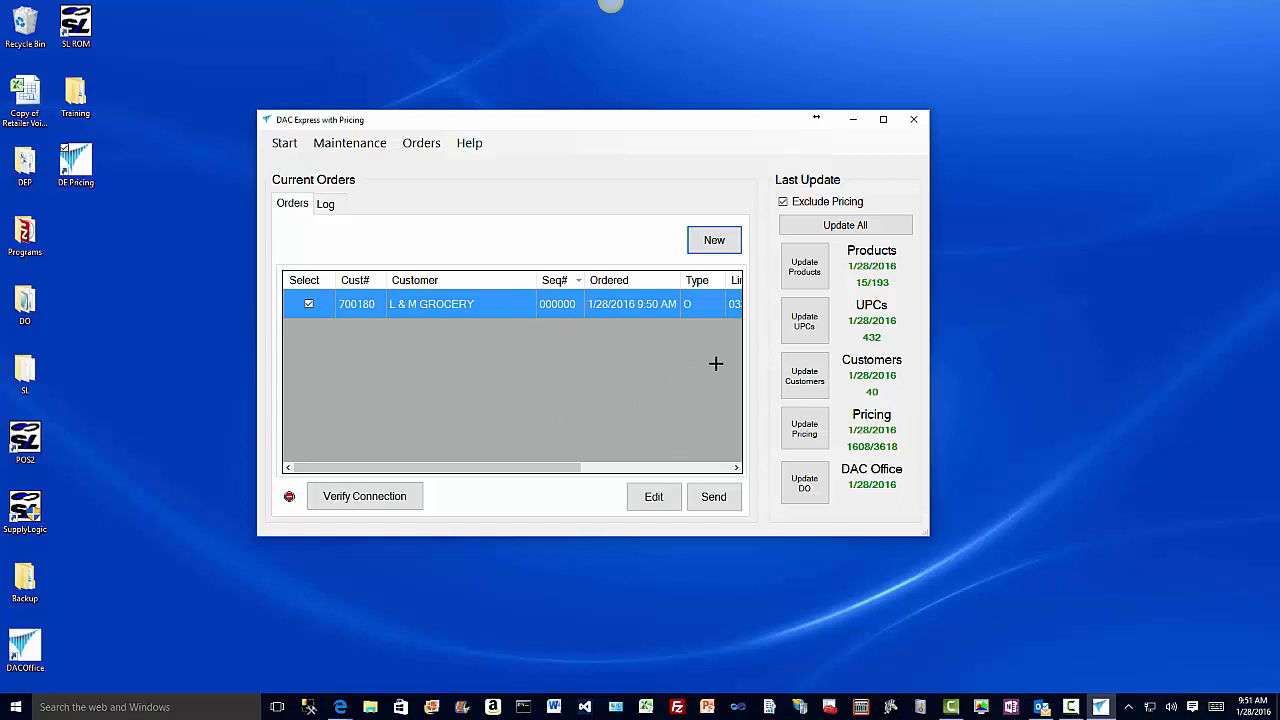
- Start a new order for customer THREE RIVERS CHEVRON and show its line filter options
click(714, 240)
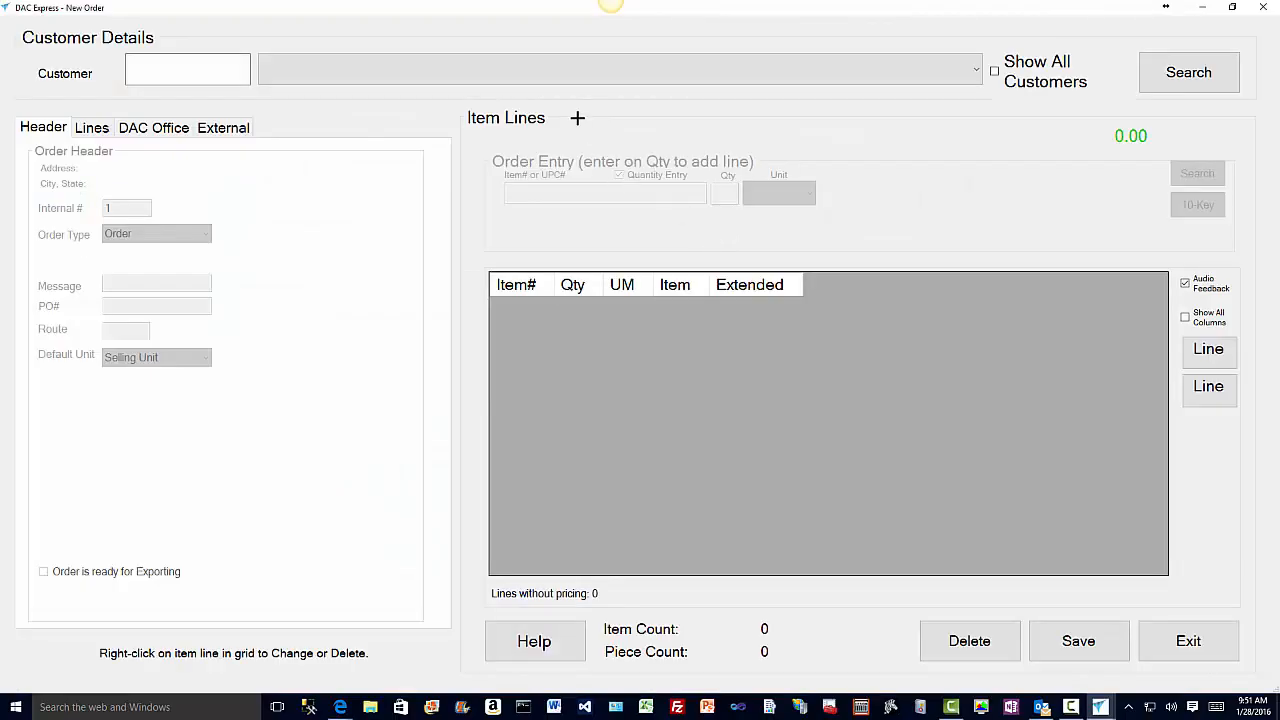
click(569, 78)
click(552, 221)
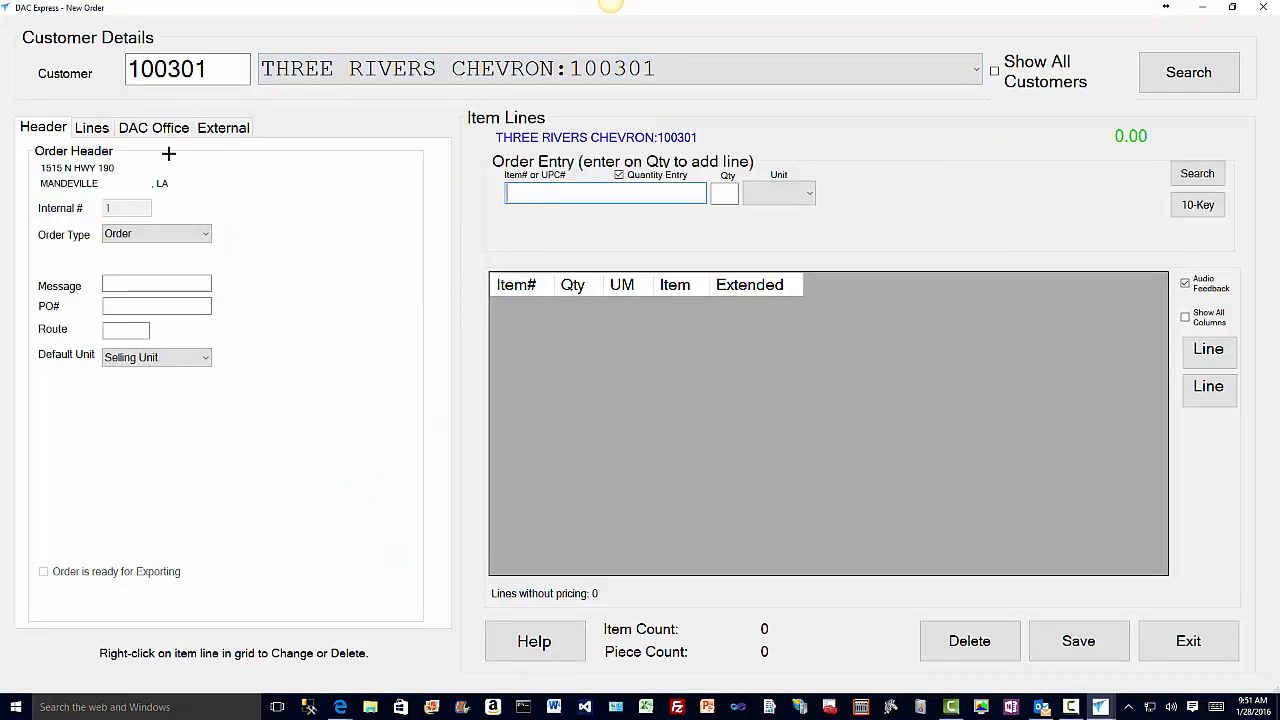
click(92, 128)
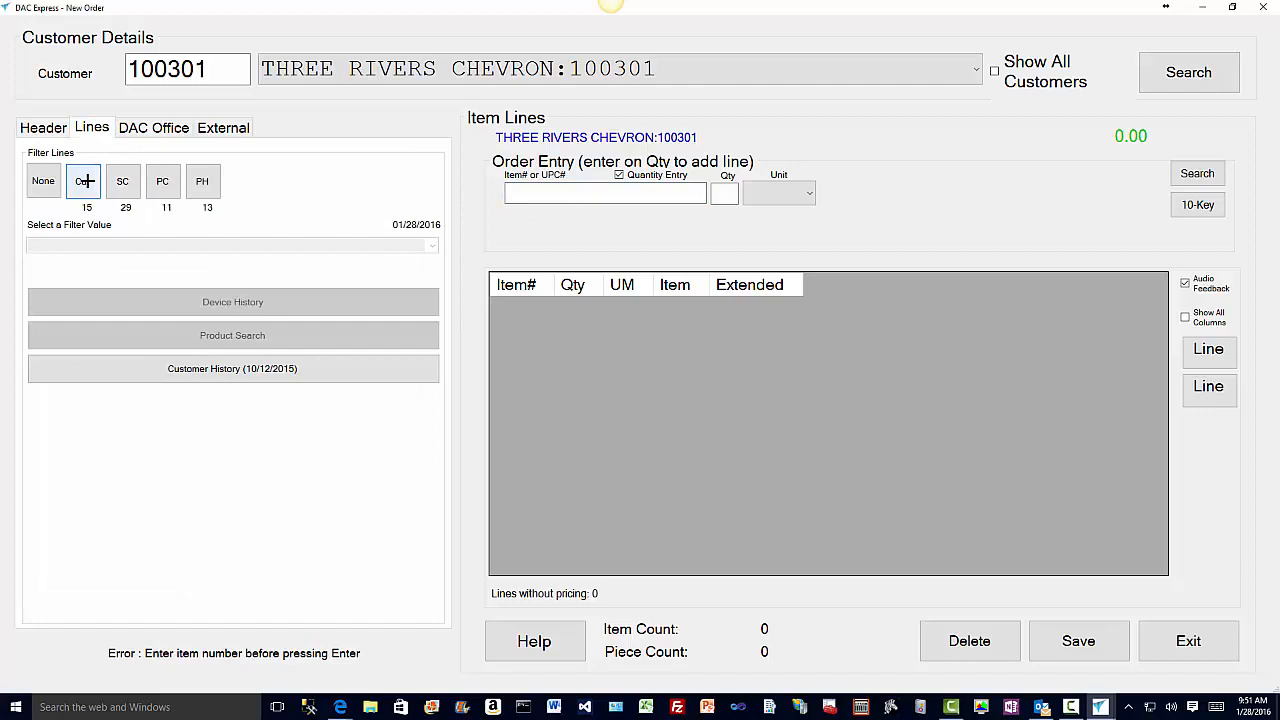
- From the customer history of category 01-CIGARETTES, set quantity 2 for items 100003, 100004 and 100005 and save them to the order
click(85, 181)
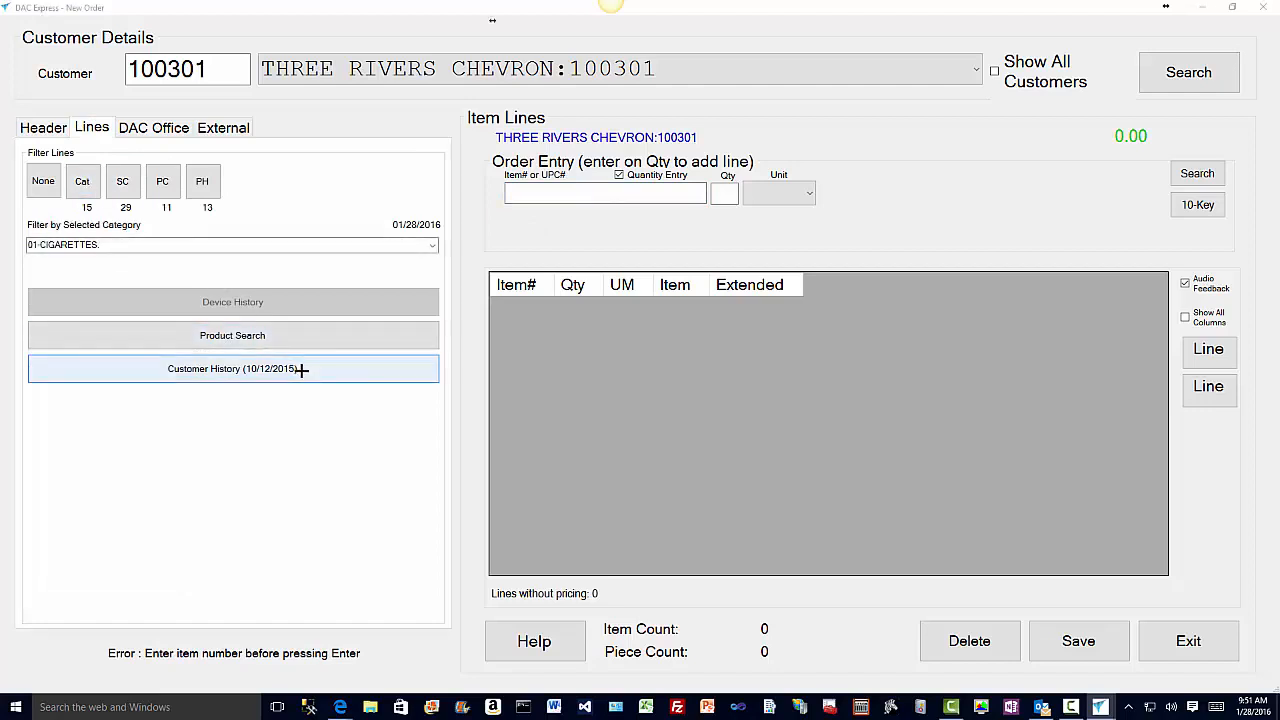
click(301, 369)
click(71, 104)
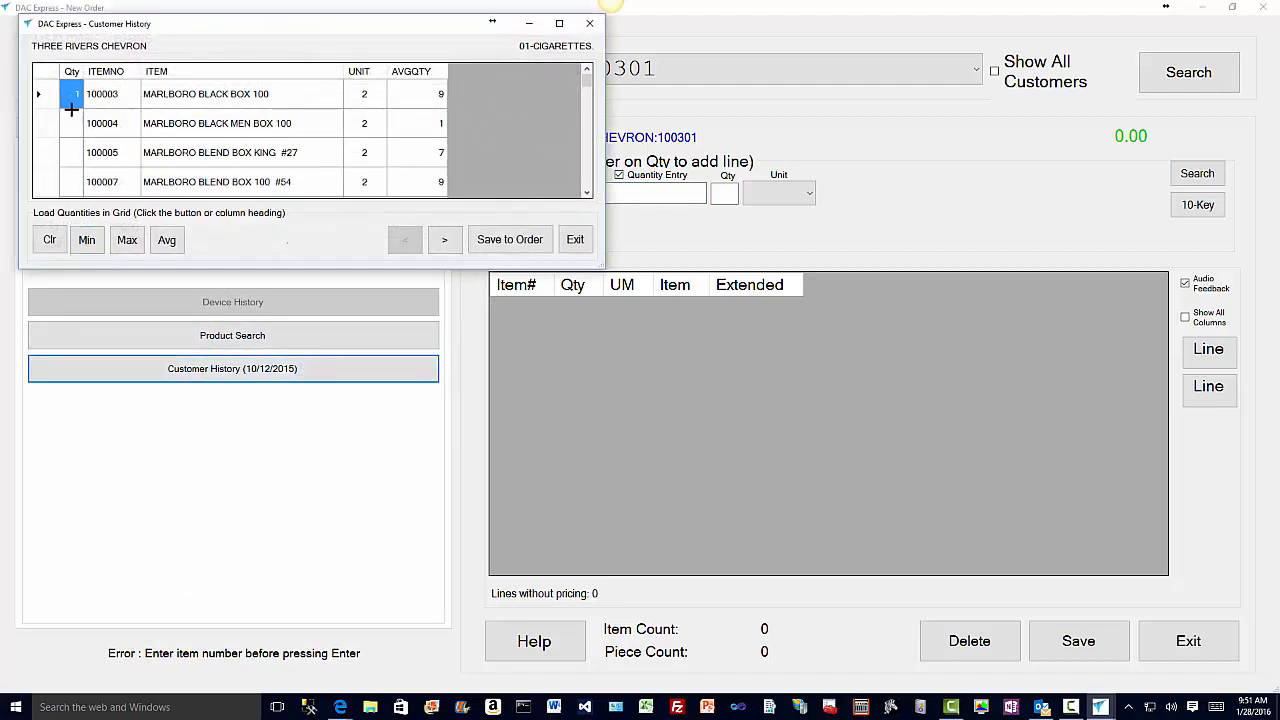
text(2)
click(70, 124)
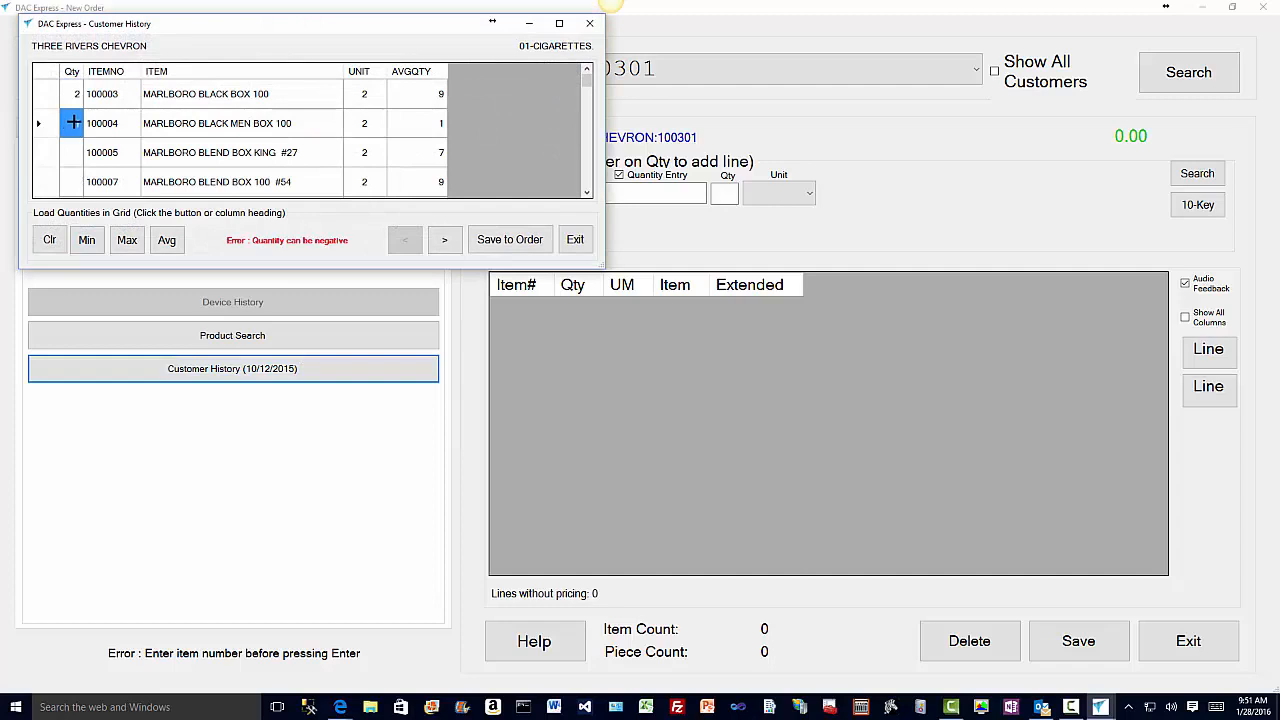
text(2)
click(74, 152)
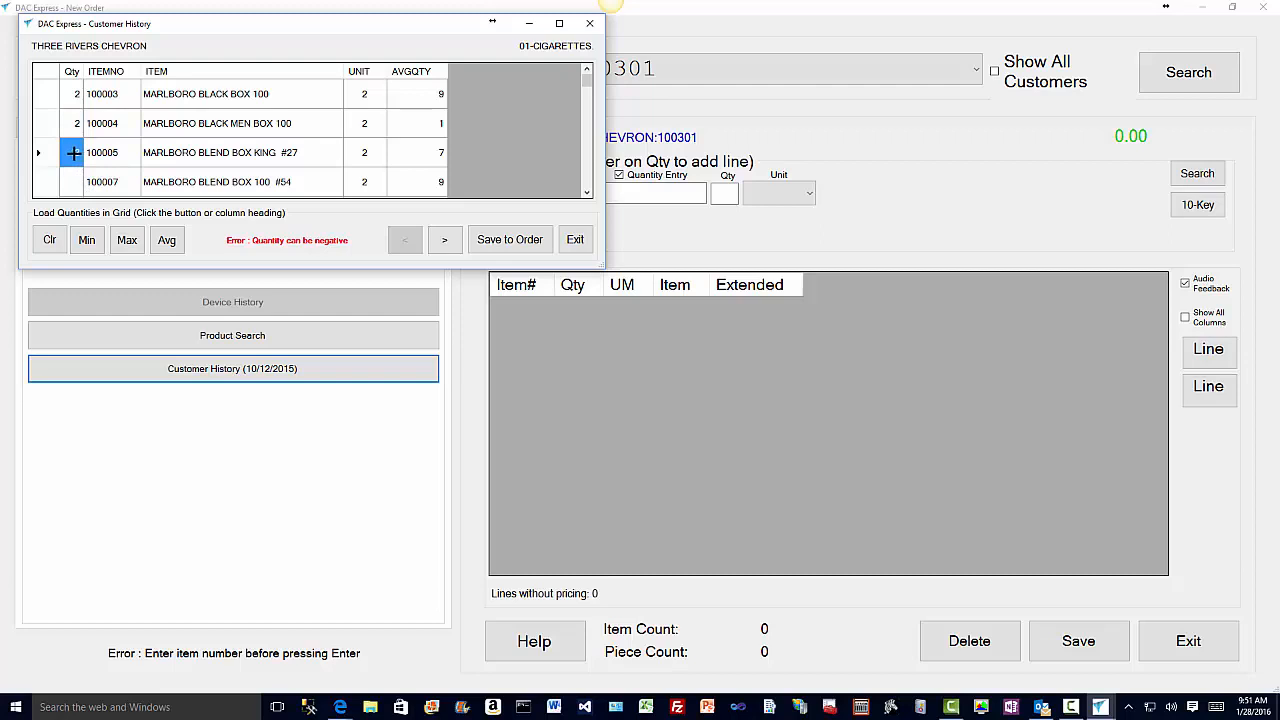
text(2)
click(510, 240)
- Save the next category's average history quantity of CAPTAIN BLACK GOLD POUCH to the order, advance to 03-CIGARS and close the Customer History
click(447, 241)
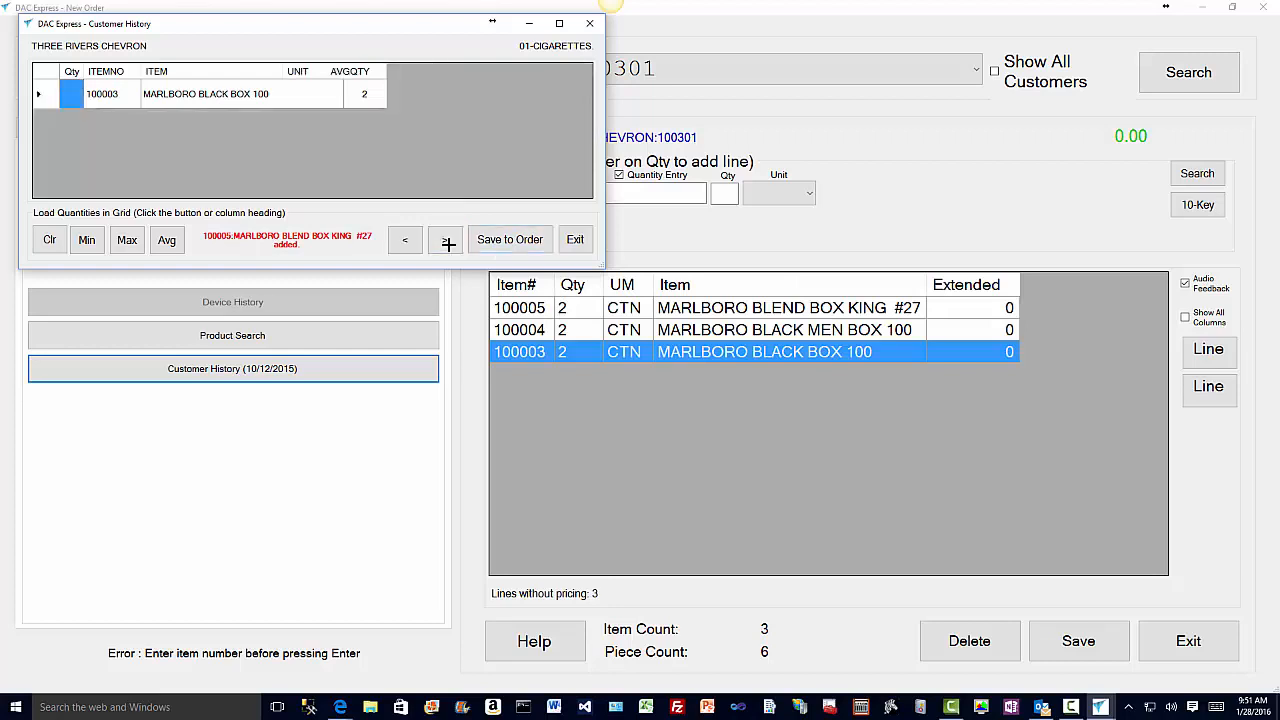
click(166, 240)
click(510, 240)
click(448, 239)
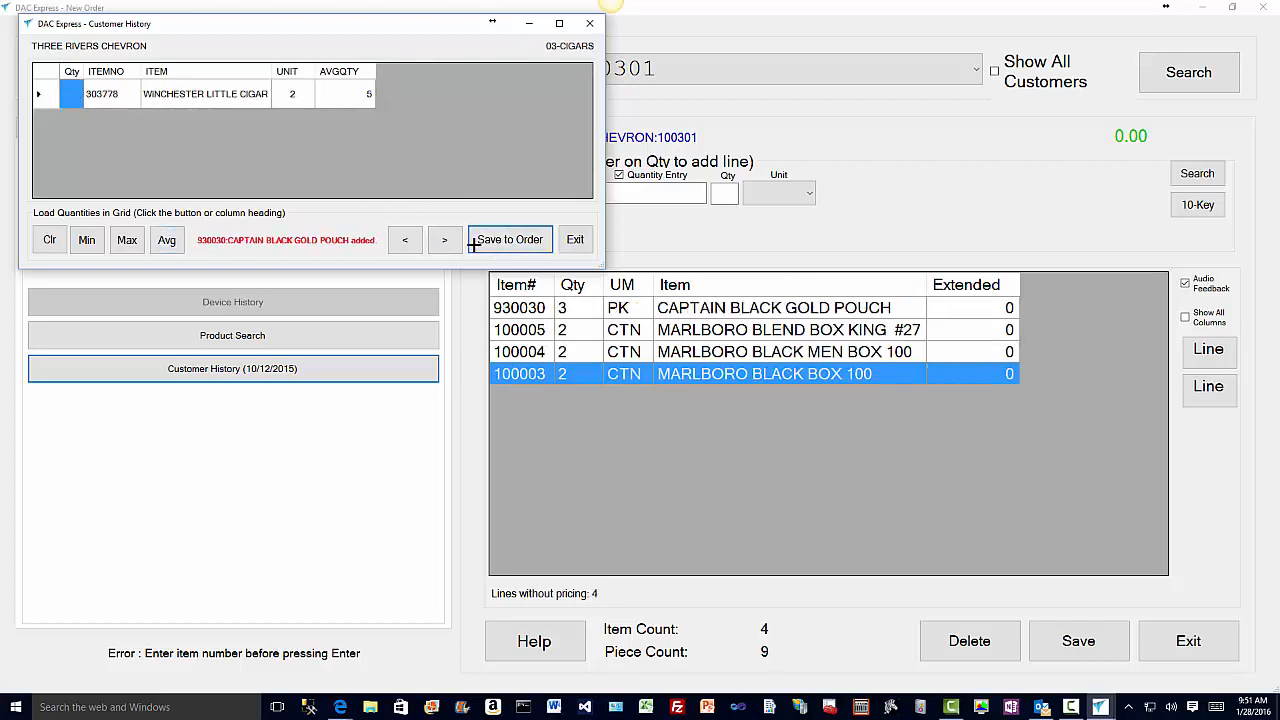
click(572, 239)
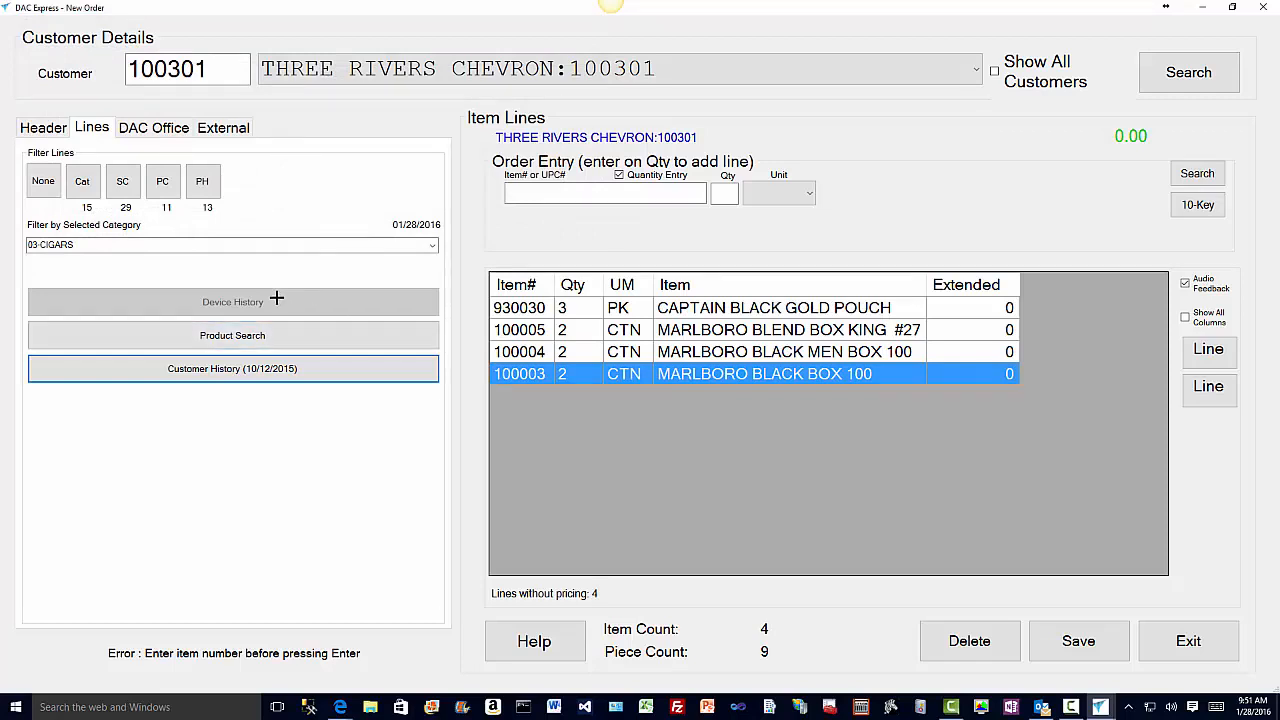
- View the DAC Office document DOOG.pdf, close it and return to the order
click(152, 128)
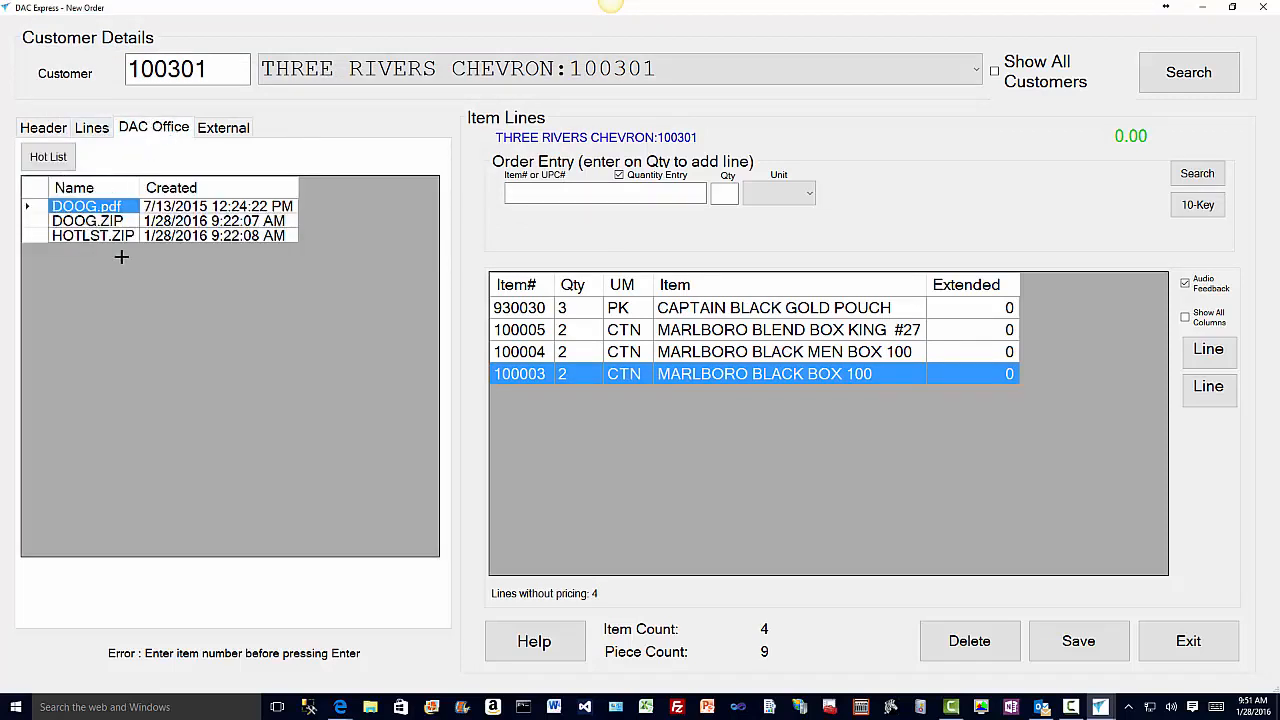
double_click(90, 206)
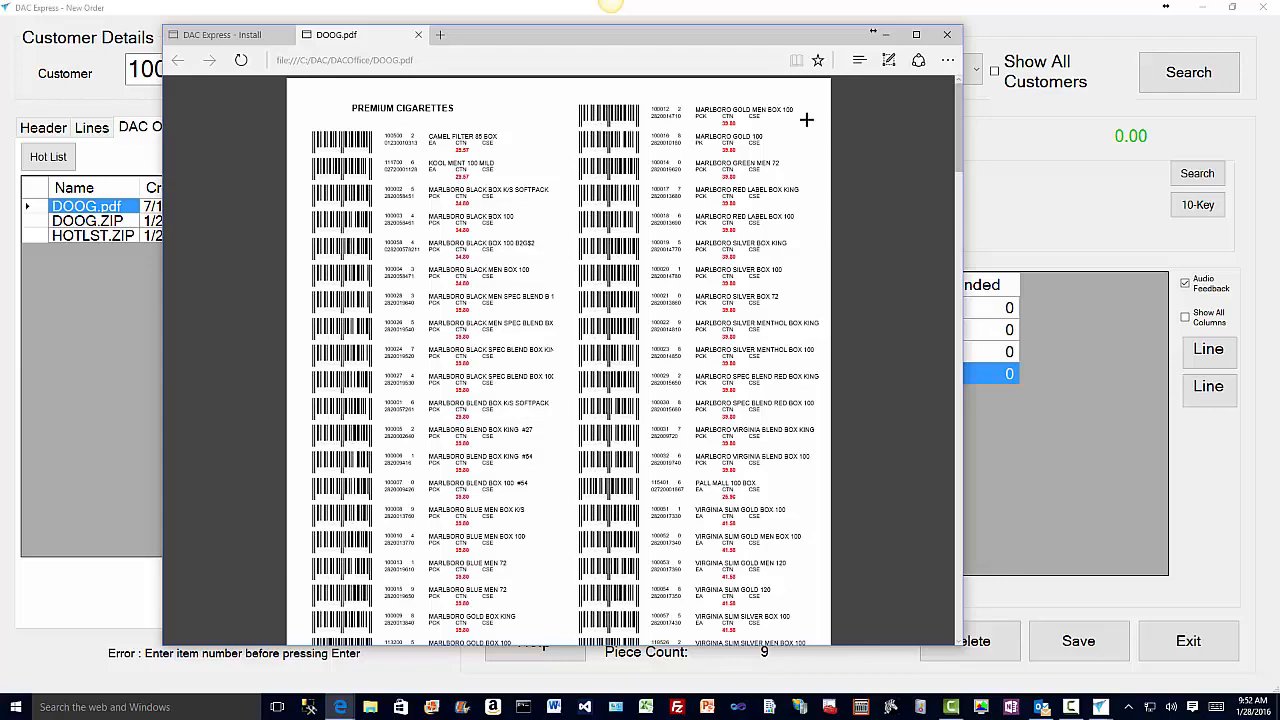
click(415, 34)
click(886, 34)
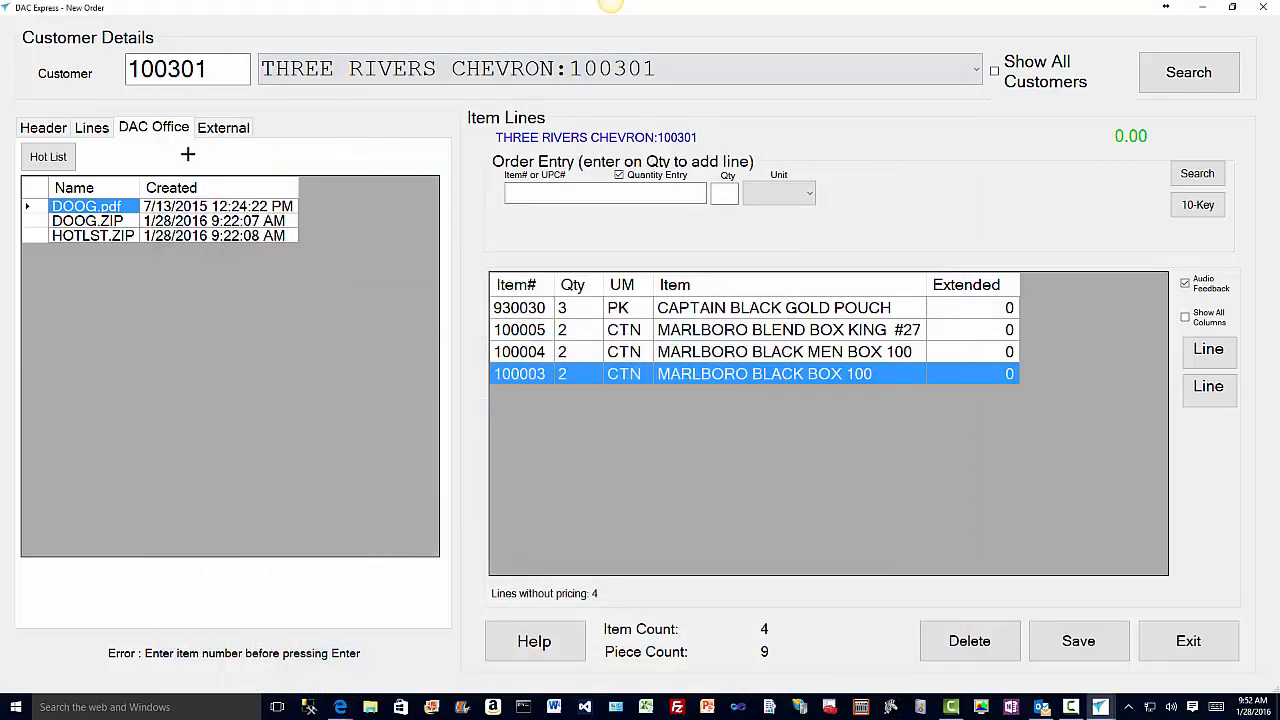
- Add the Clorox wipes, Febreeze deoderizer and Mr. Clean eraser from the 10-2014 Spring Specials hot list to the order
click(55, 156)
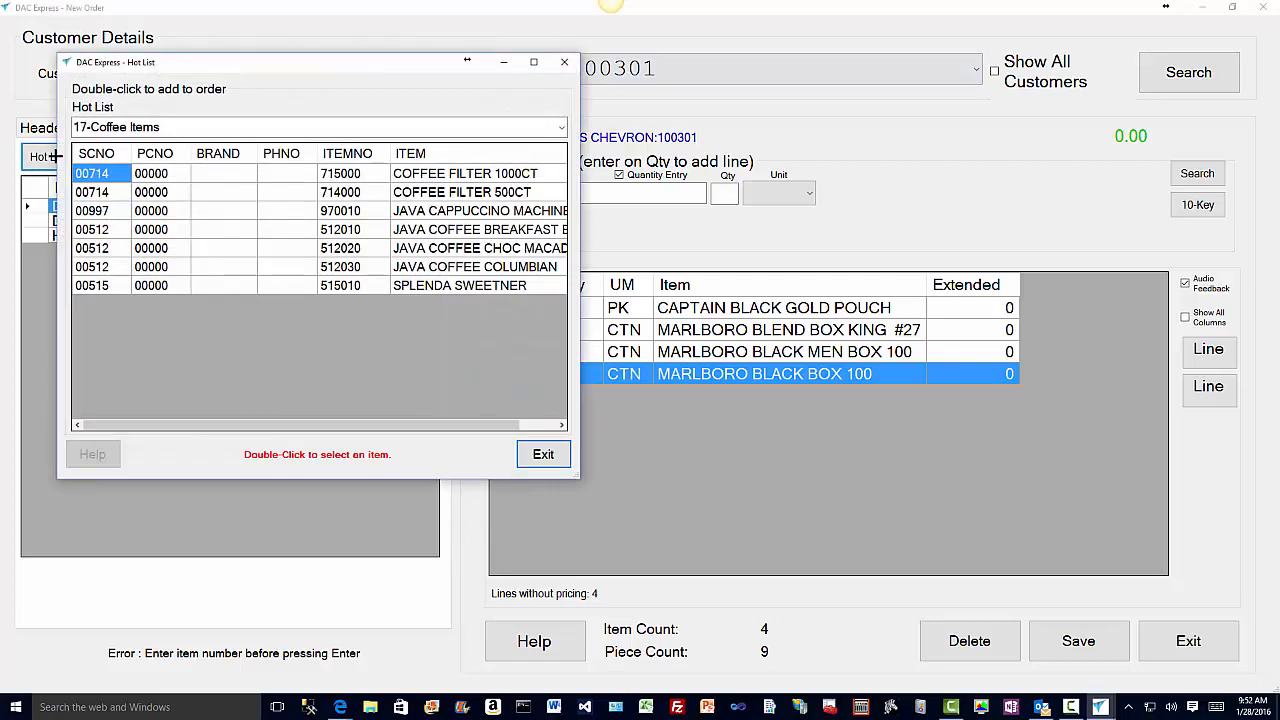
click(559, 127)
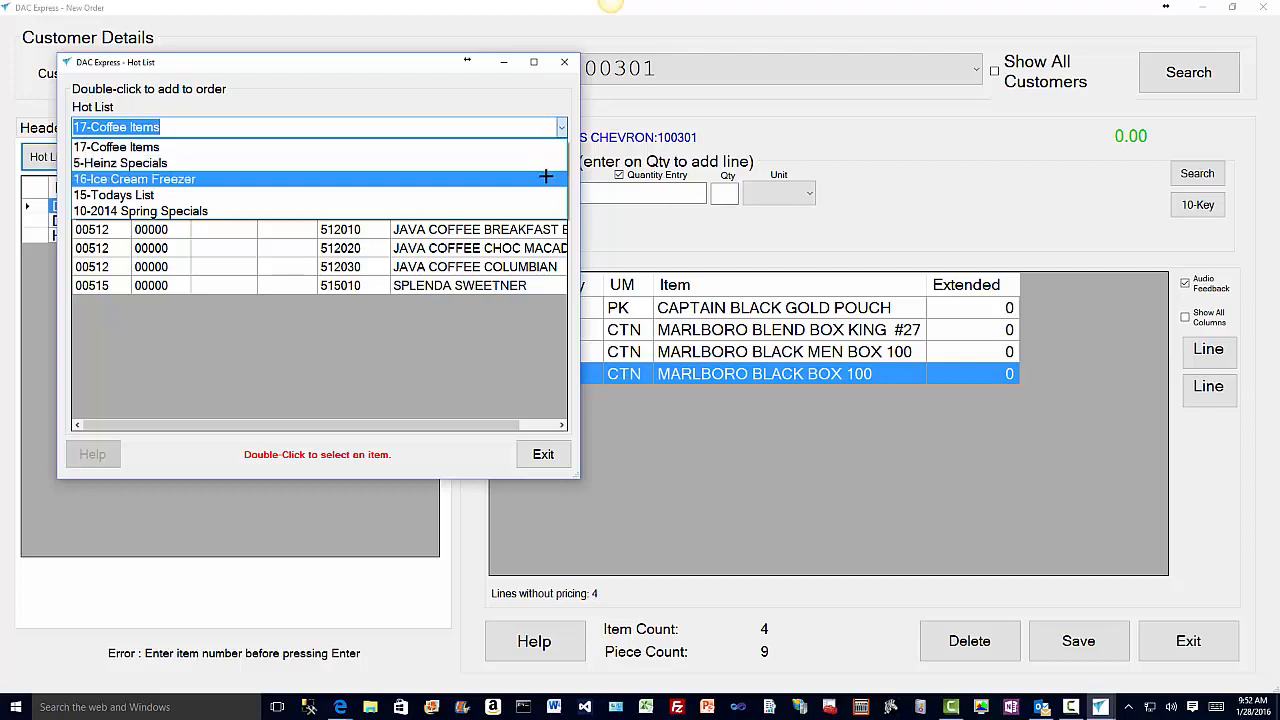
click(535, 213)
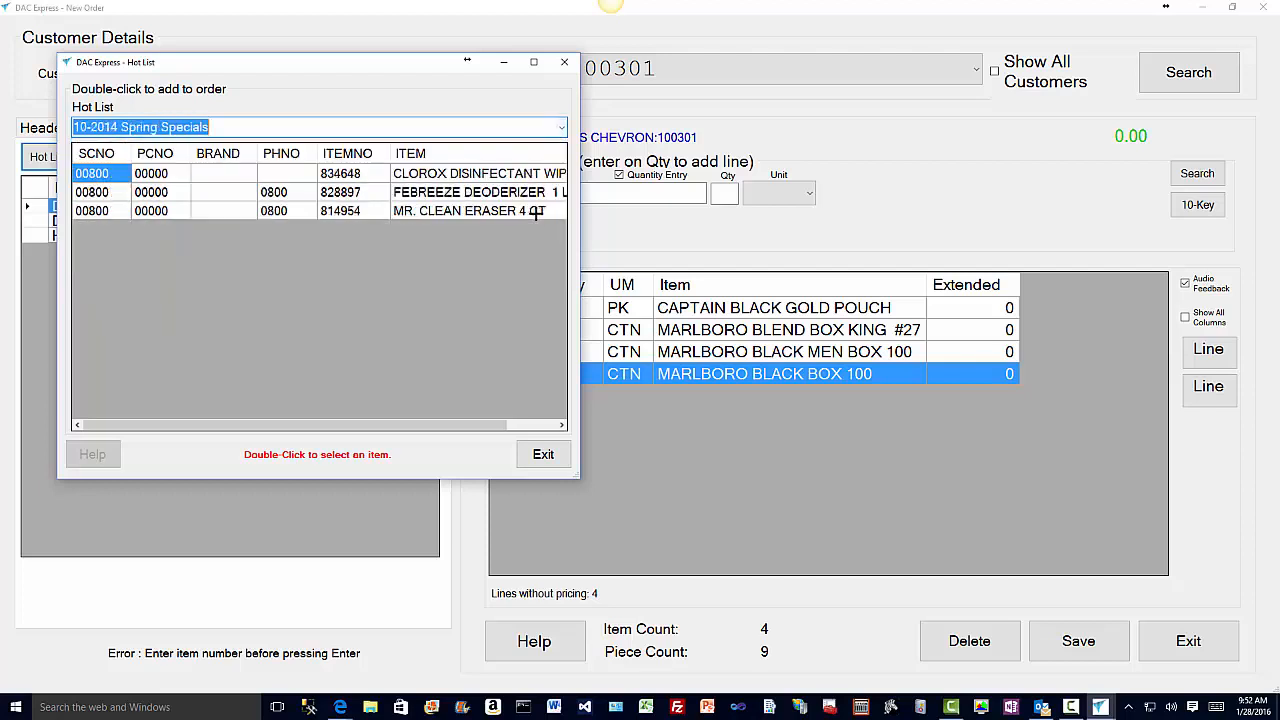
double_click(438, 175)
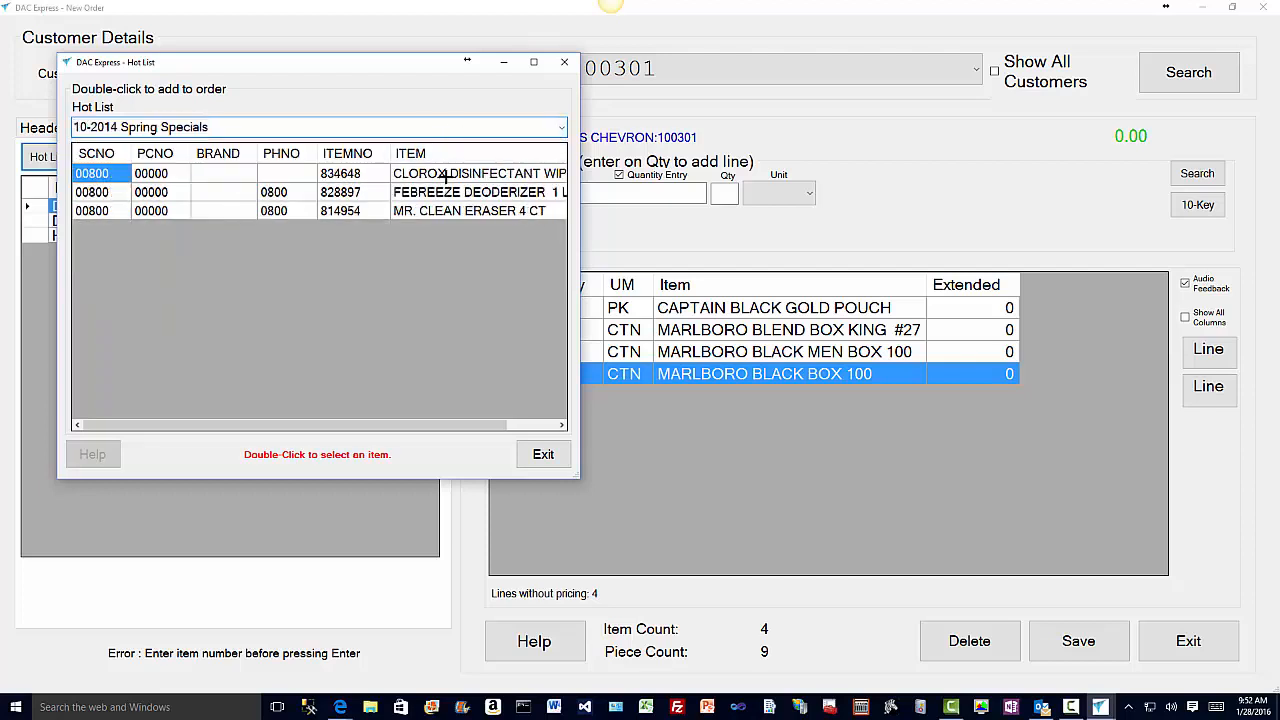
click(447, 192)
double_click(447, 192)
double_click(420, 210)
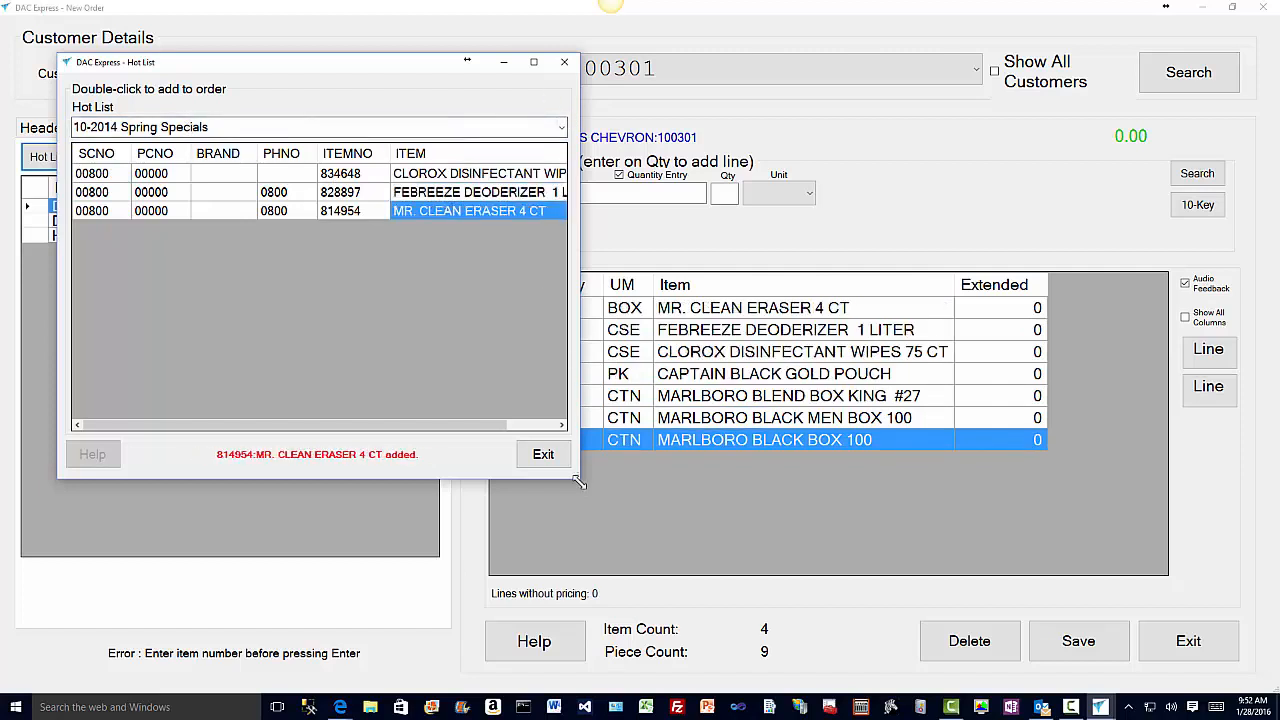
- Widen the Hot List window, add all four items of the 5-Heinz Specials list to the order and close the Hot List
drag(579, 477, 765, 466)
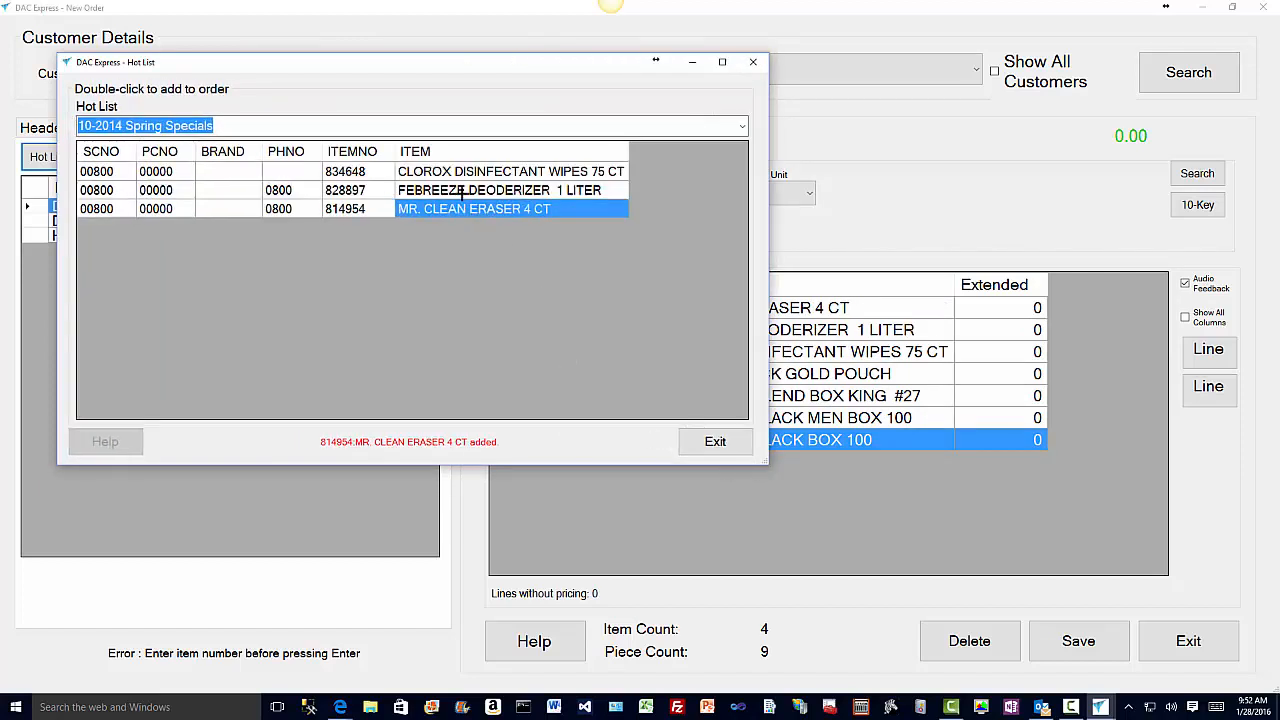
click(737, 126)
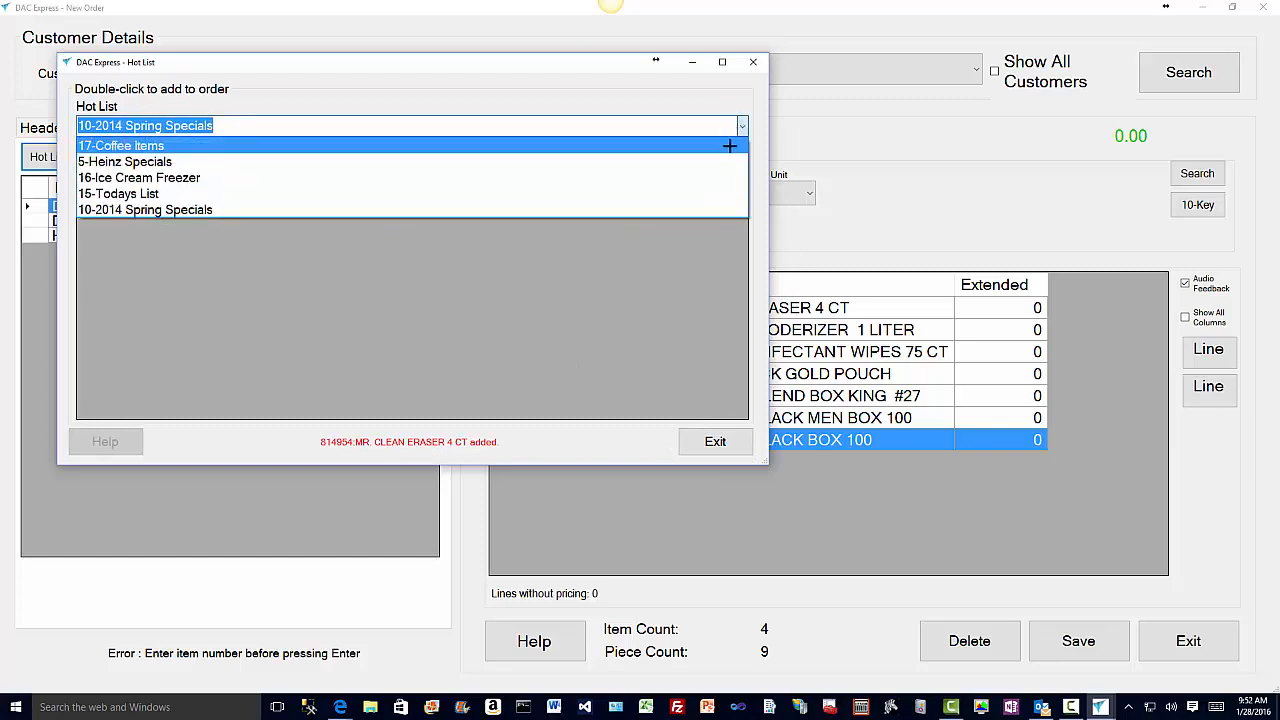
click(725, 161)
double_click(542, 172)
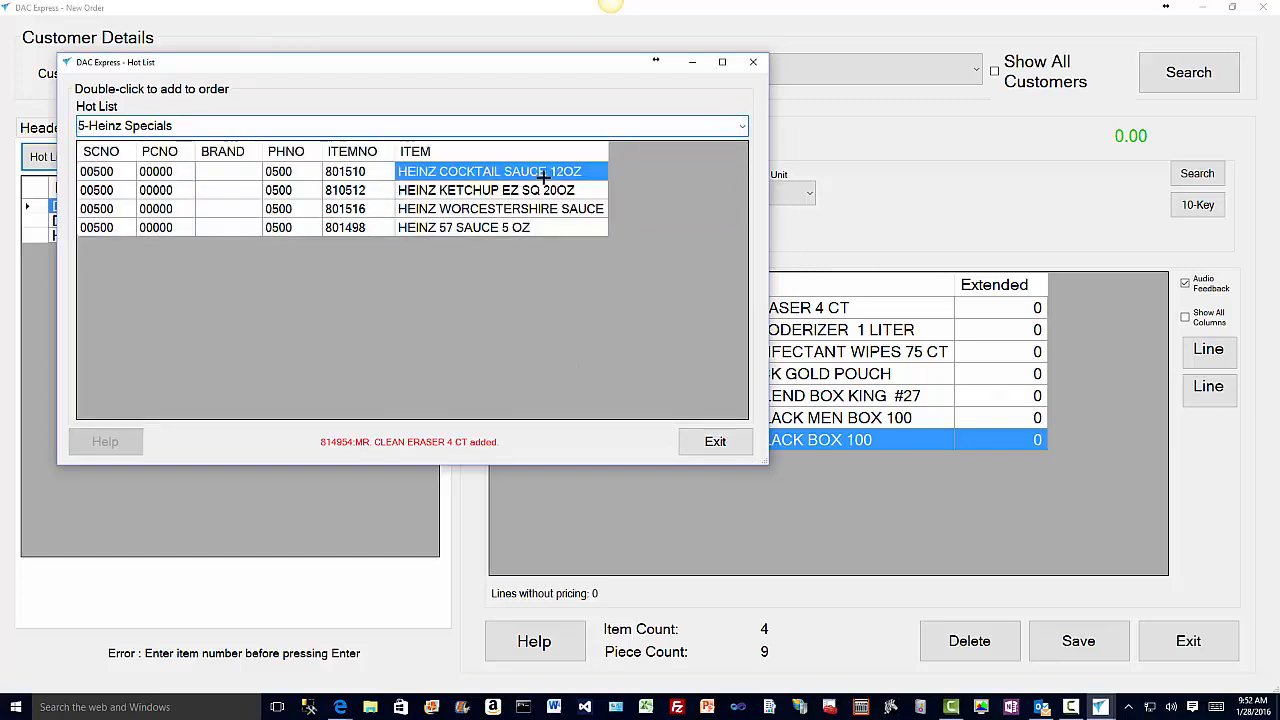
double_click(546, 190)
double_click(543, 208)
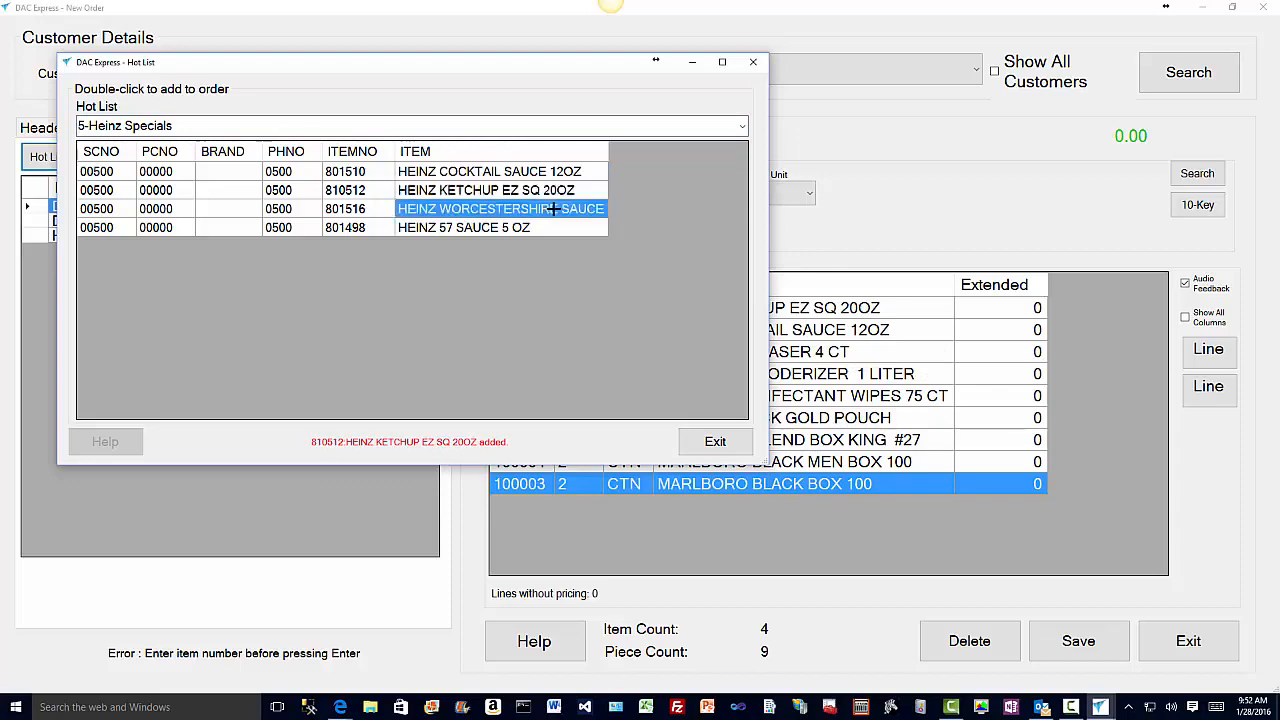
double_click(543, 227)
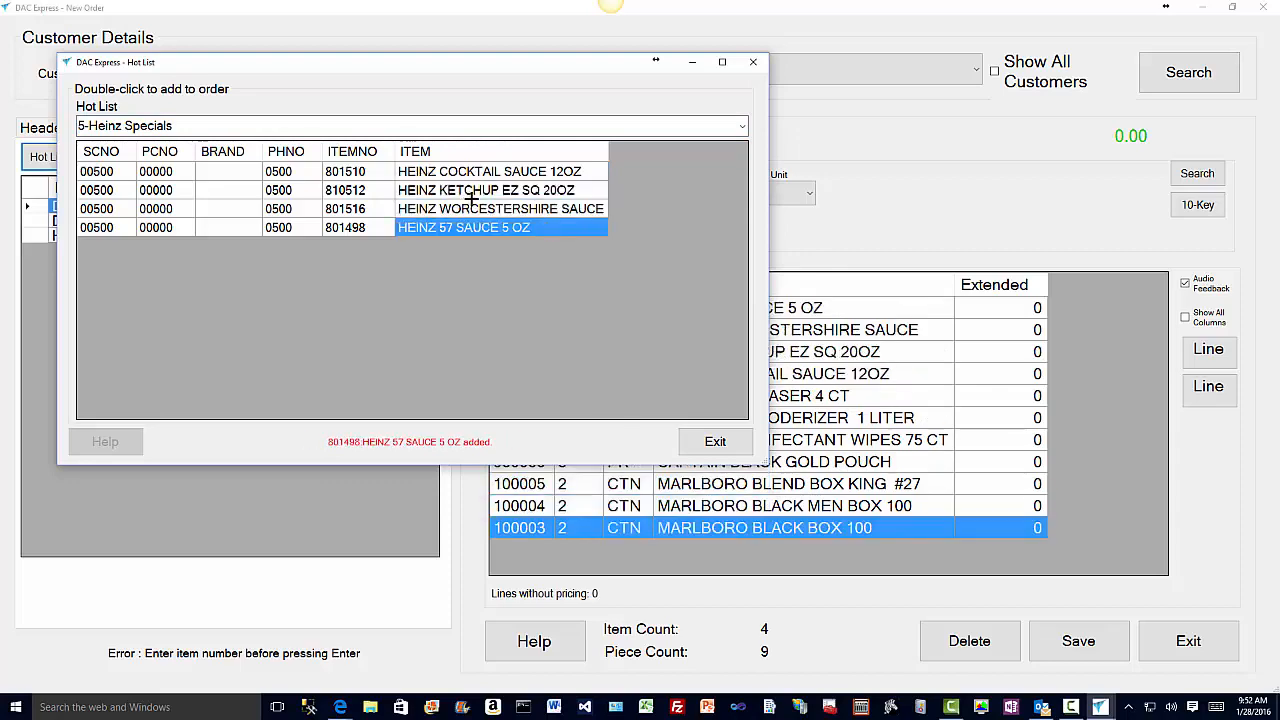
click(704, 438)
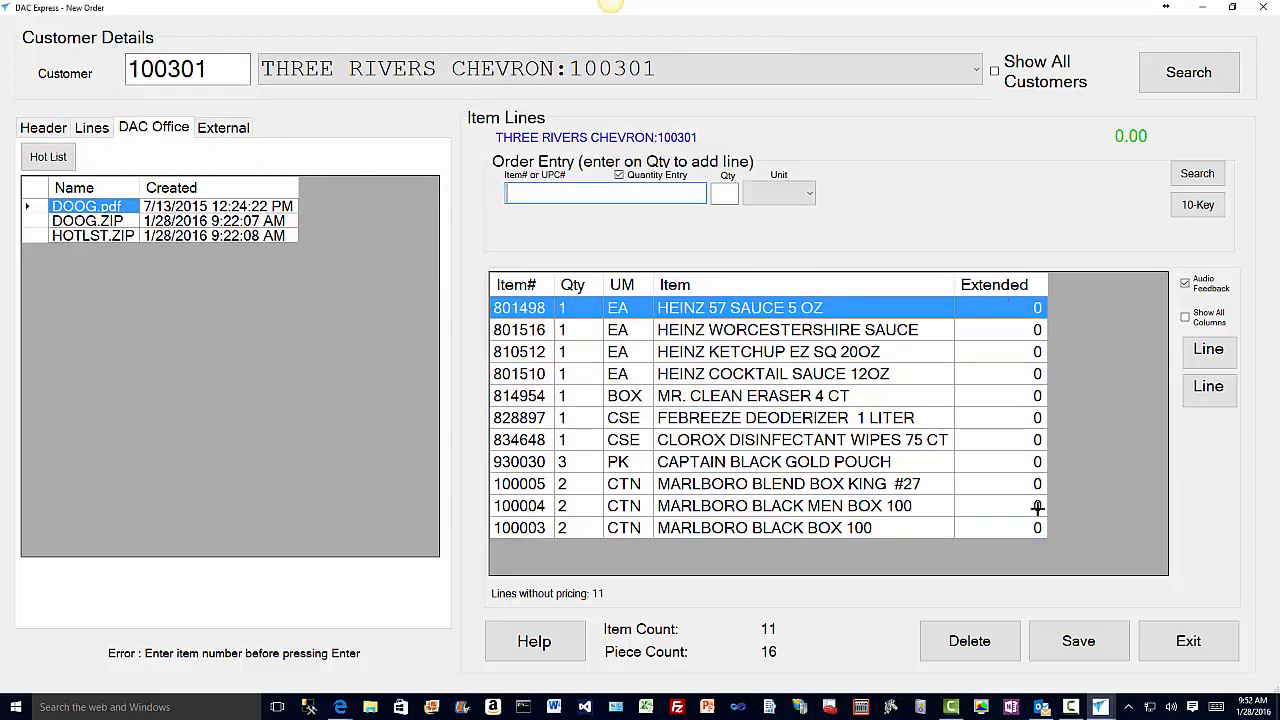
- Show the order header of the THREE RIVERS CHEVRON order, save the order and leave the order window
click(92, 128)
click(49, 127)
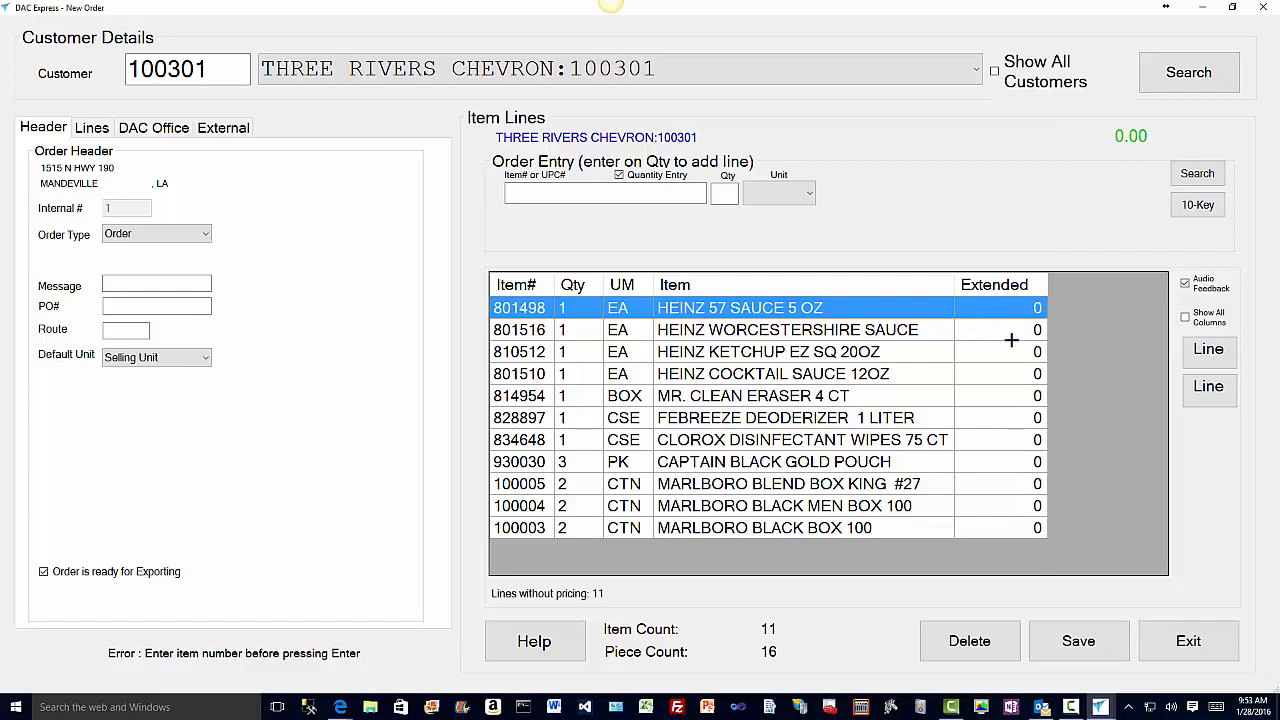
click(1078, 641)
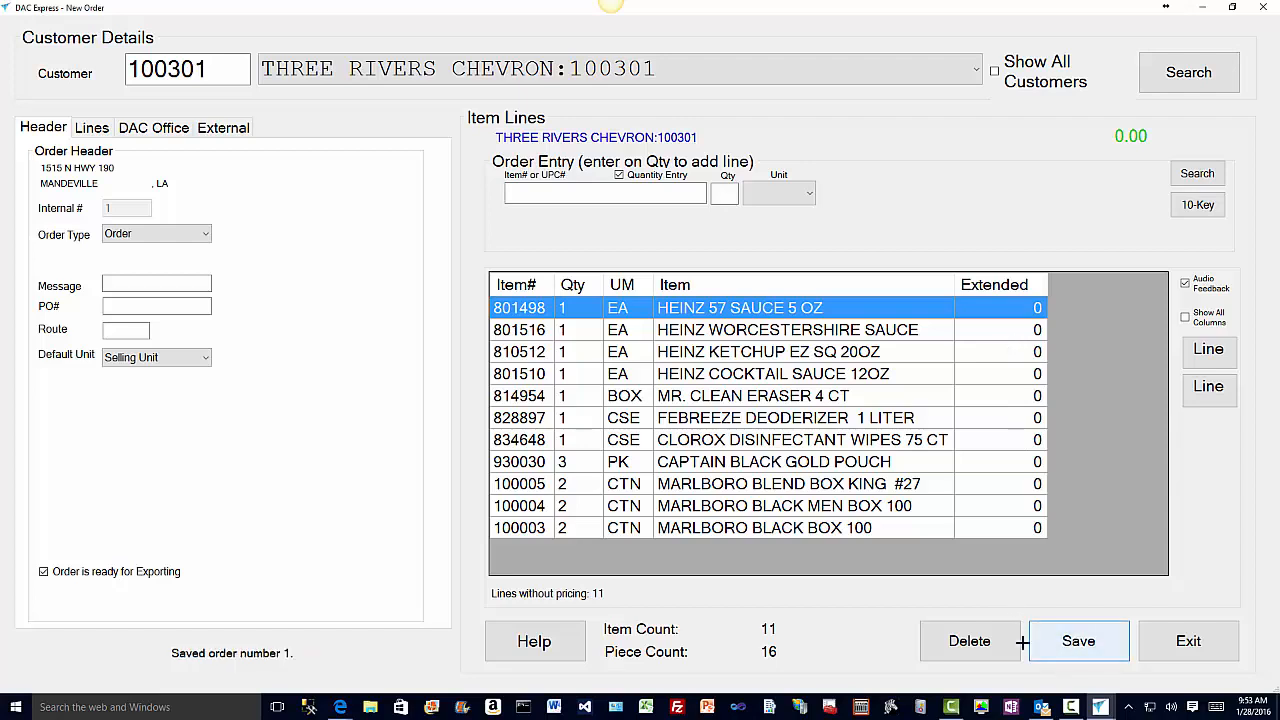
click(1185, 643)
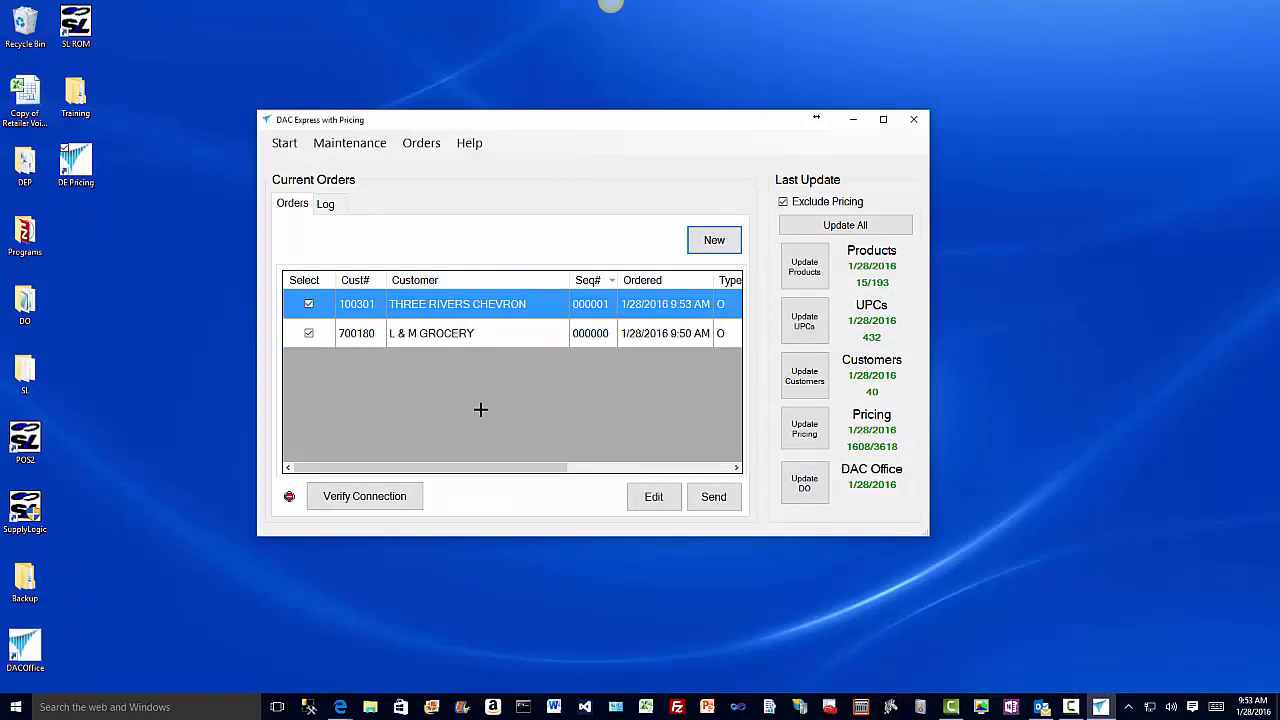
- Send the selected THREE RIVERS CHEVRON and L & M GROCERY orders and dismiss the upload message
click(309, 333)
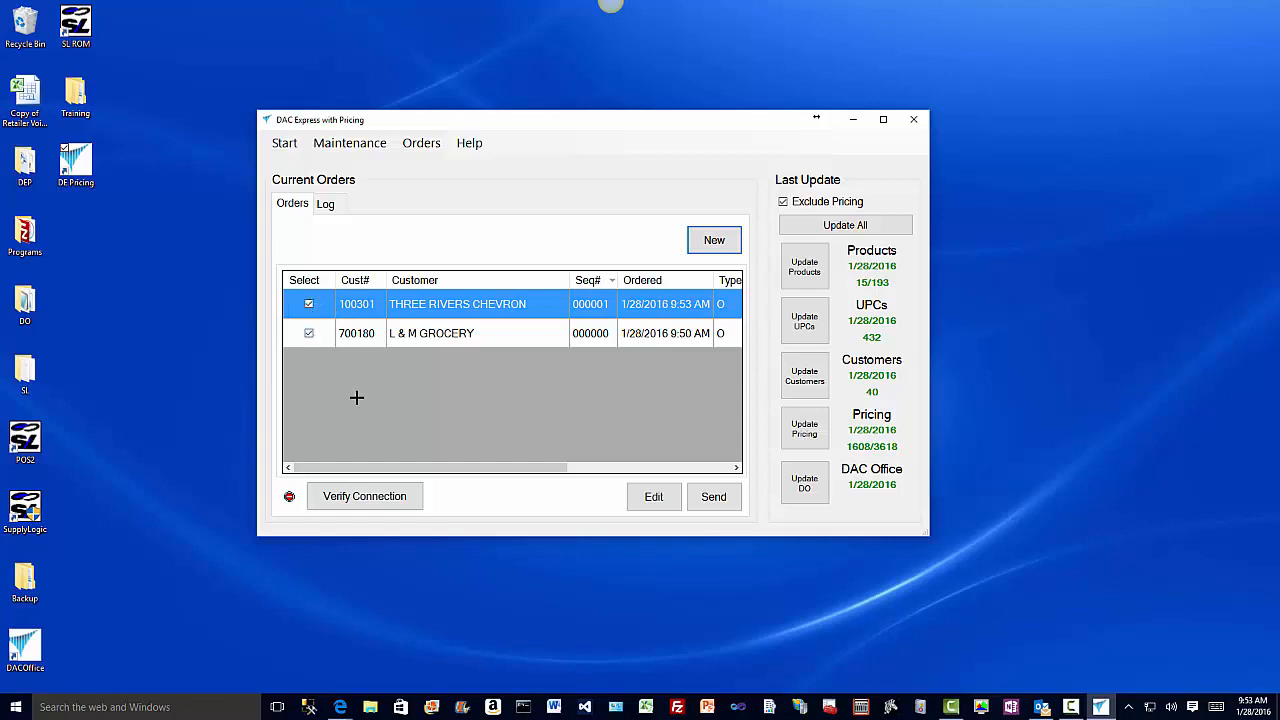
click(720, 500)
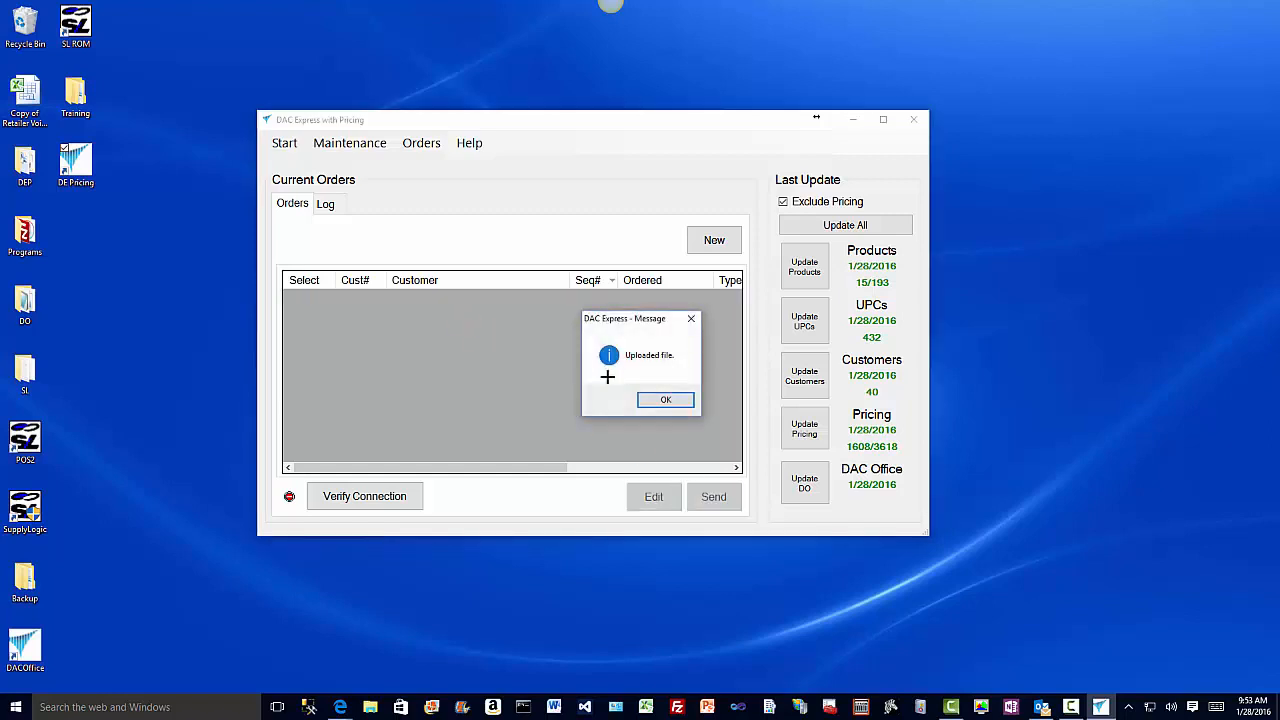
click(660, 398)
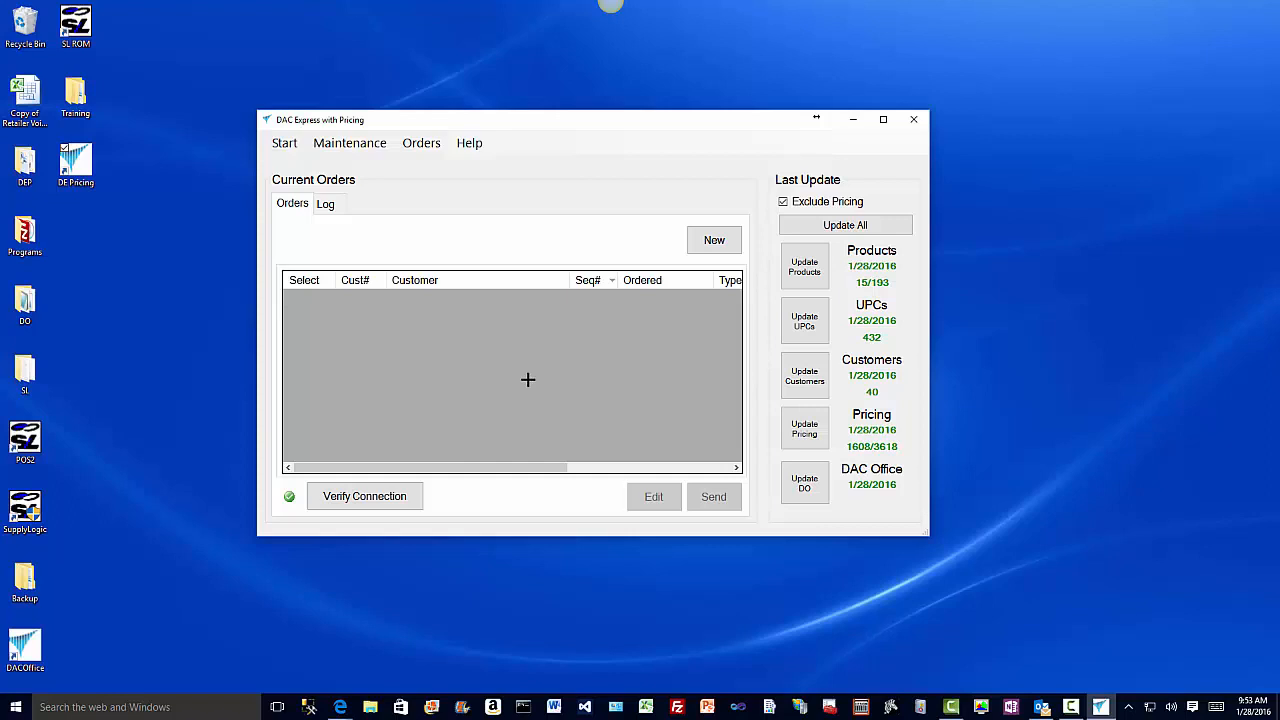
- View the history of sent orders and close it again
click(435, 143)
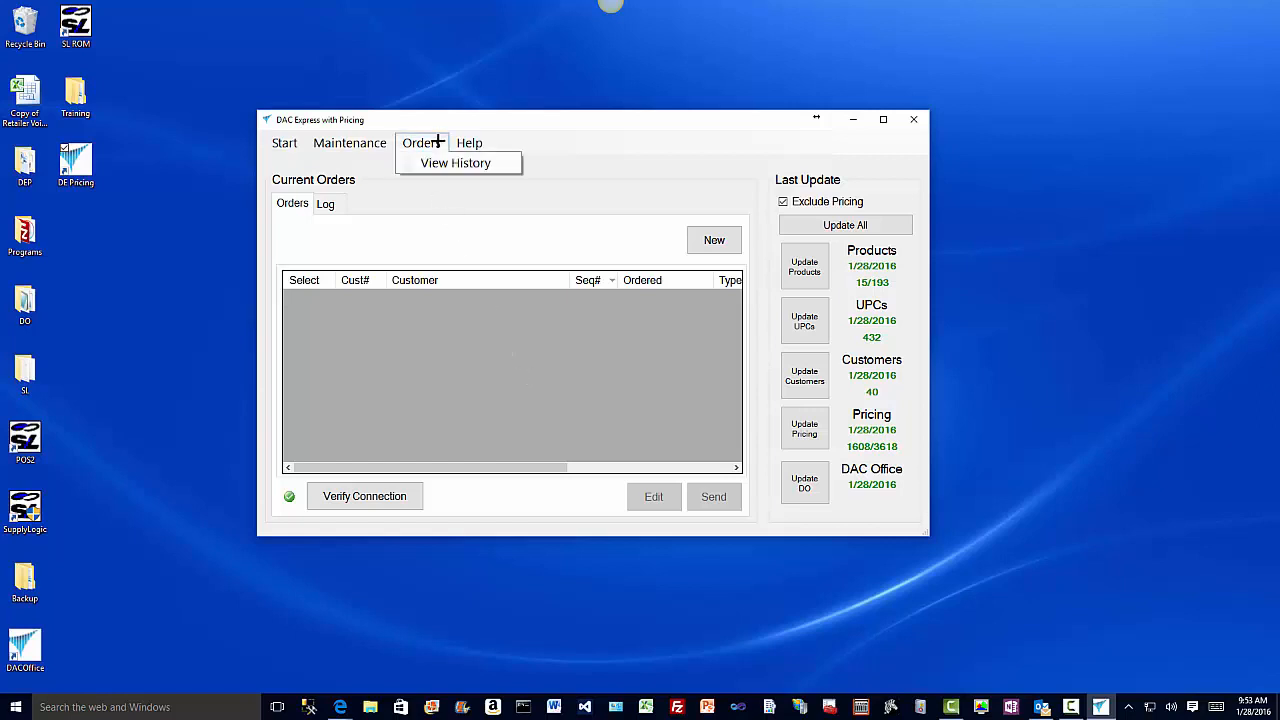
click(436, 164)
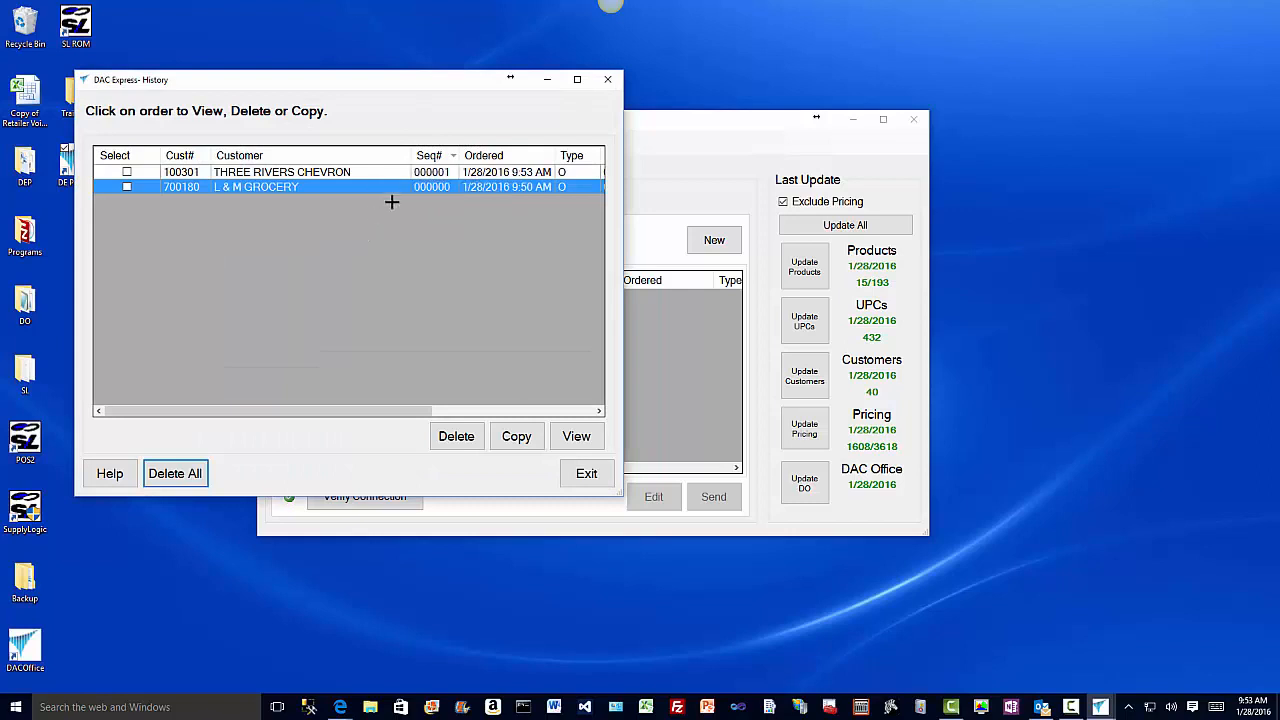
click(607, 79)
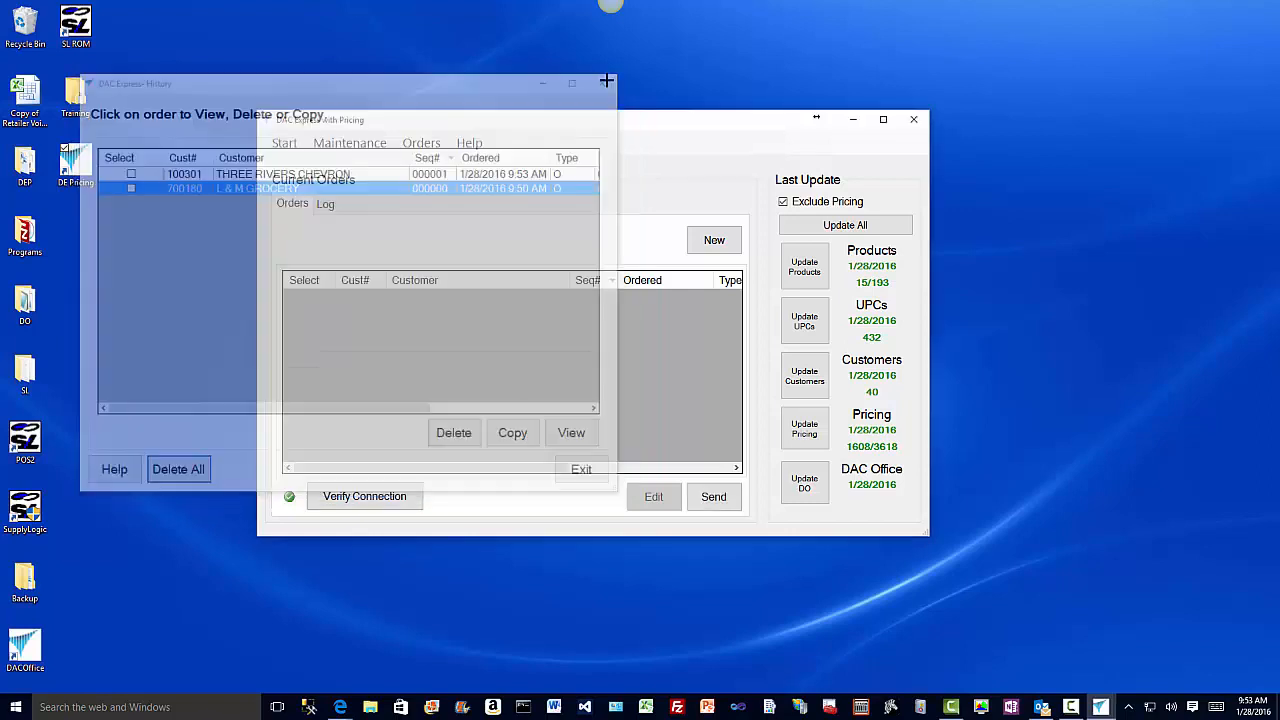